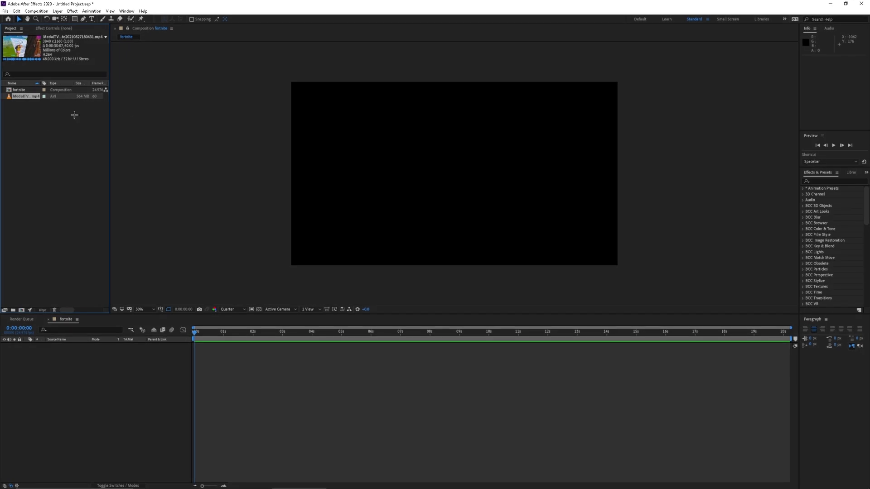
Step: Add the MedalTV gameplay clip to the fortnite composition and scale it to fit the composition frame
left_click_drag(33, 95, 245, 371)
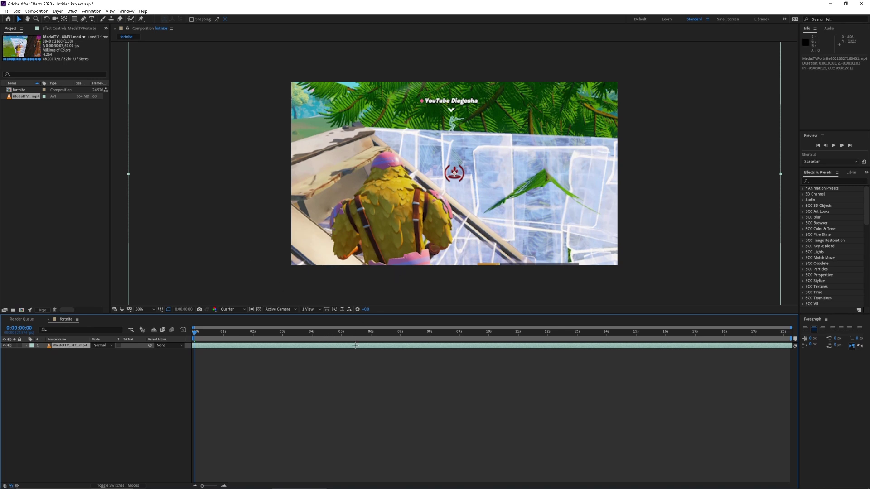
scroll(318, 289, "down", 2)
scroll(317, 289, "up", 2)
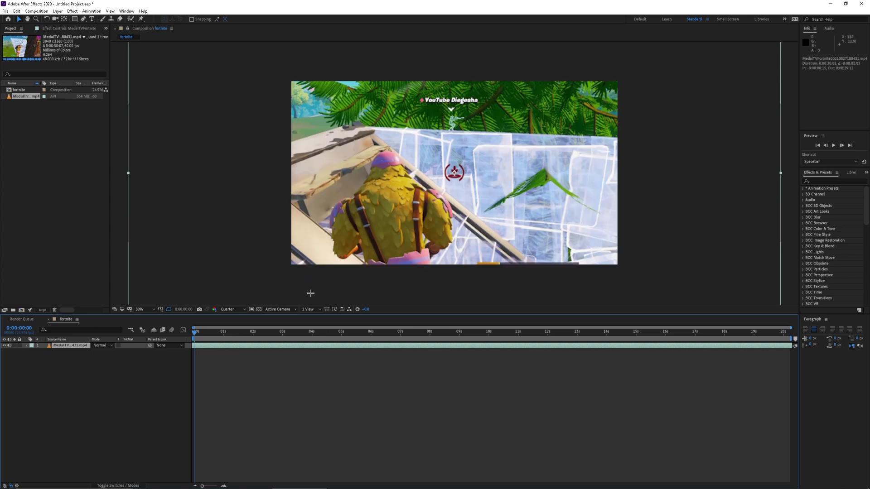
right_click(312, 344)
left_click(440, 278)
Step: Slide the gameplay clip earlier in the timeline, then split it at 0:00:05:08 and delete the second part
left_click_drag(264, 345, 222, 342)
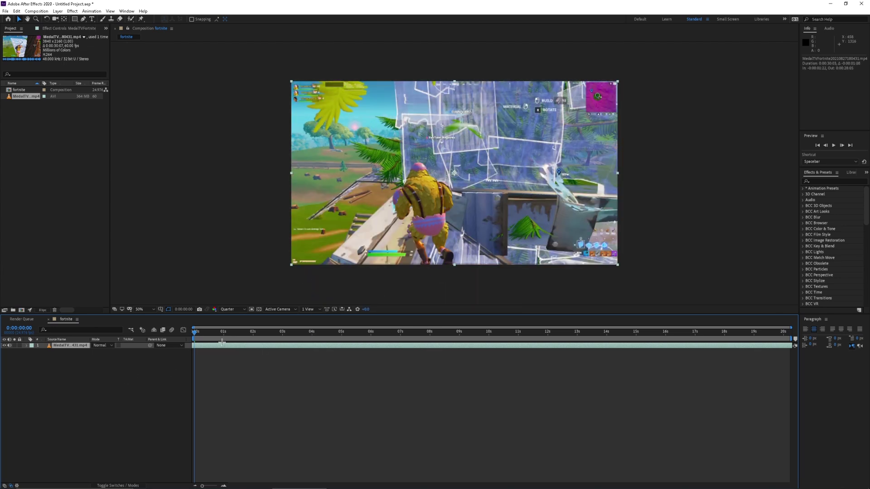
left_click_drag(366, 340, 420, 339)
left_click_drag(292, 332, 350, 352)
left_click(350, 346)
key("ctrl+shift+d")
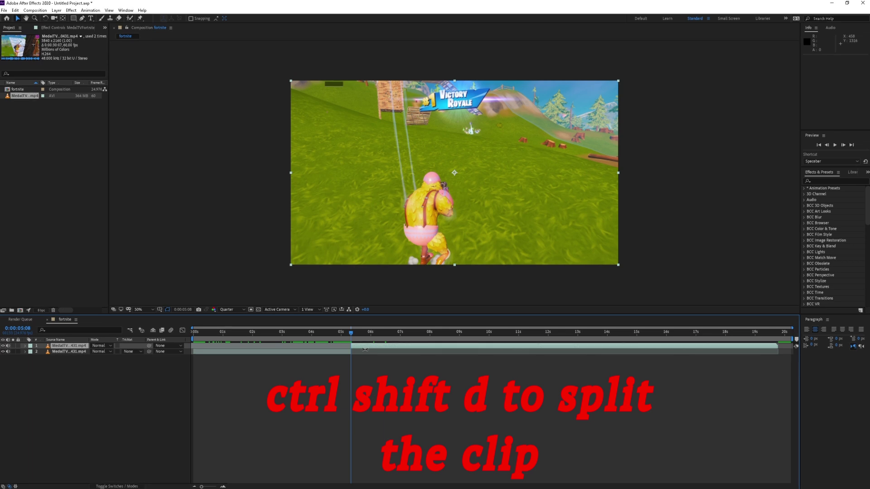
key("Delete")
Step: Enable time remapping on the clip and add Time Remap keyframes at its start, at its end and at 0:00:02:14
left_click_drag(351, 333, 269, 335)
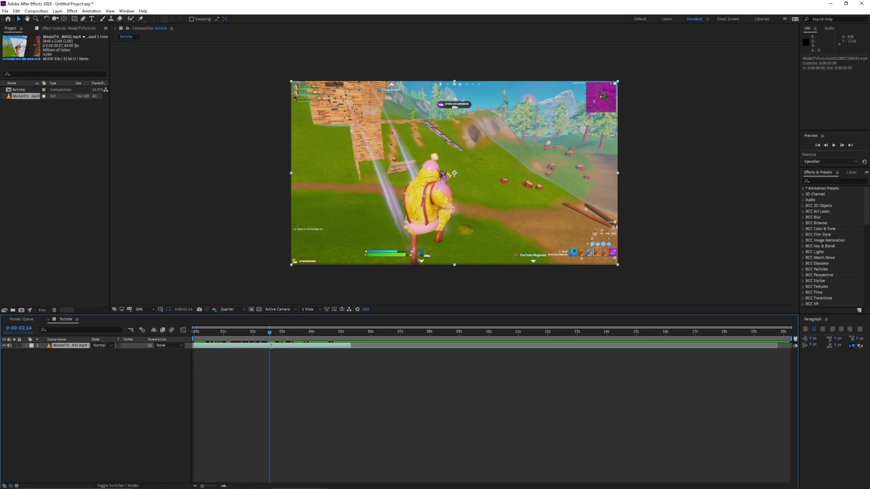
key("ctrl+alt+t")
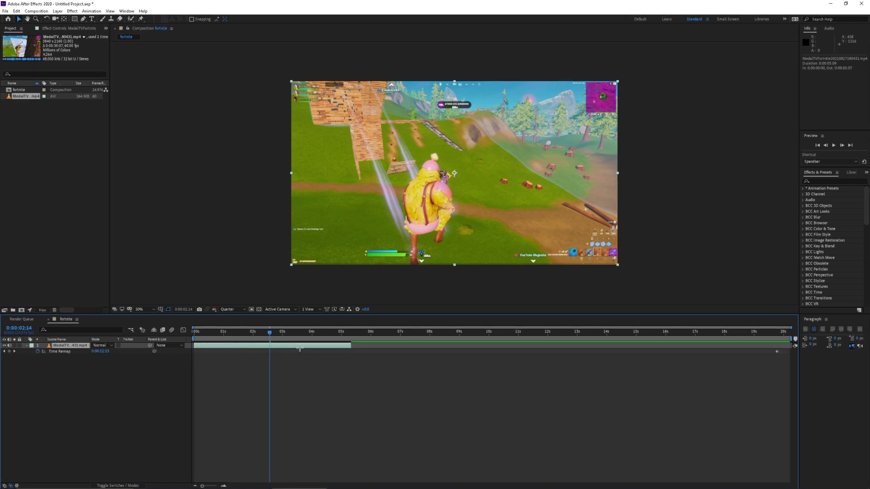
left_click_drag(233, 335, 195, 336)
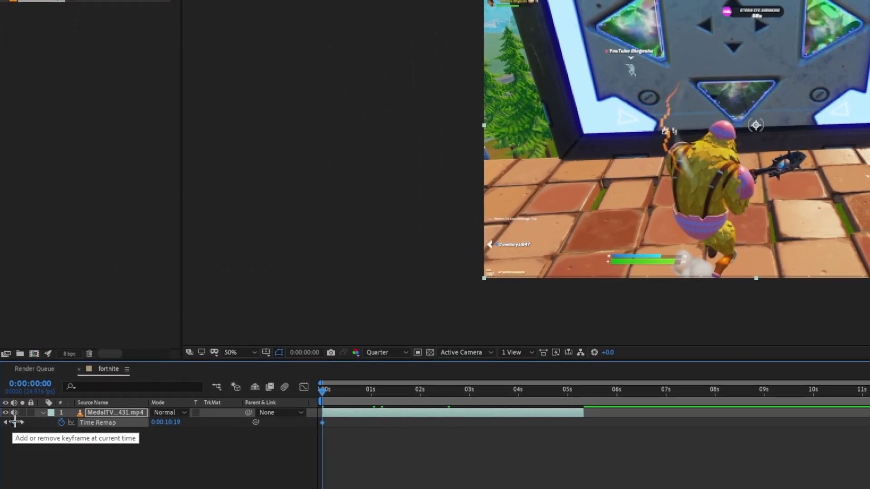
left_click_drag(323, 389, 583, 389)
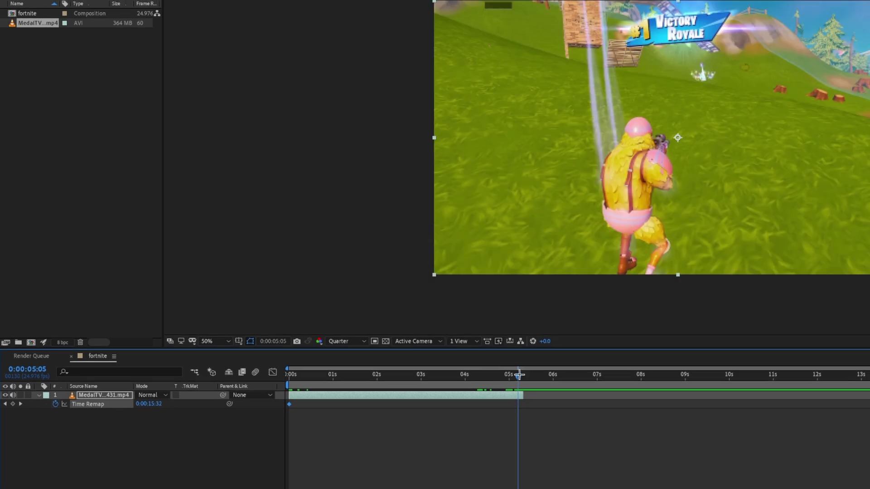
key("Page_Down")
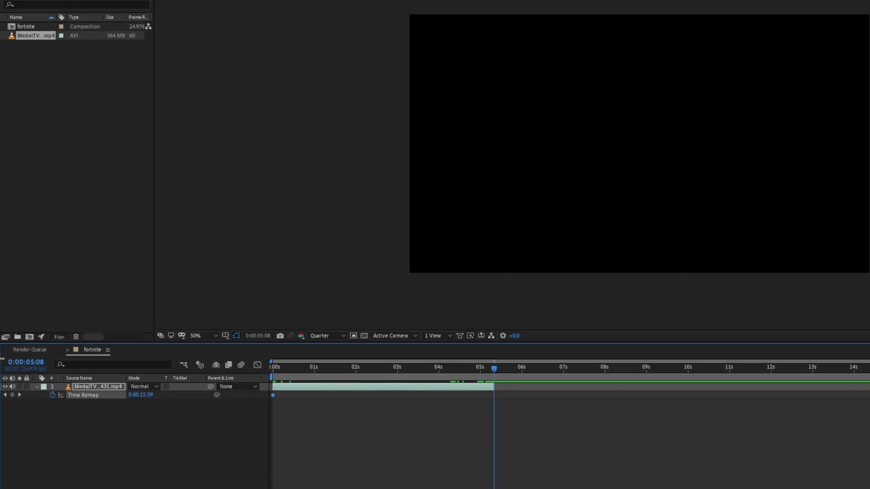
left_click_drag(494, 369, 416, 371)
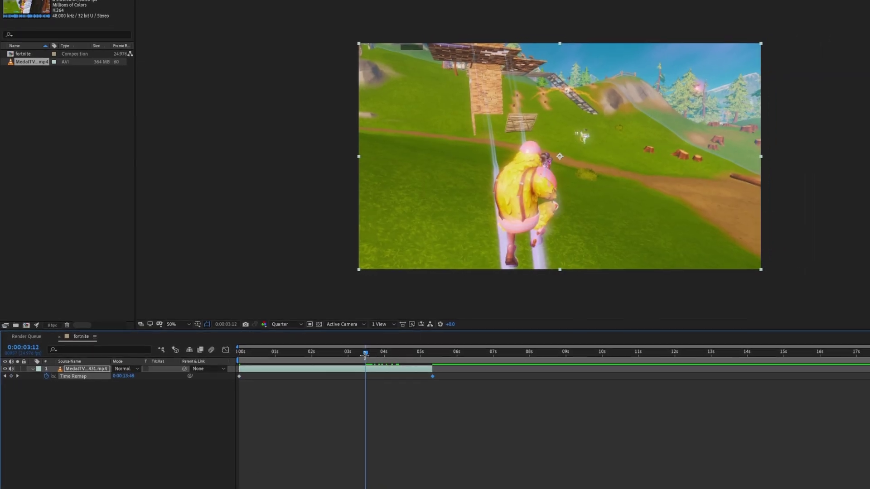
left_click_drag(365, 355, 270, 336)
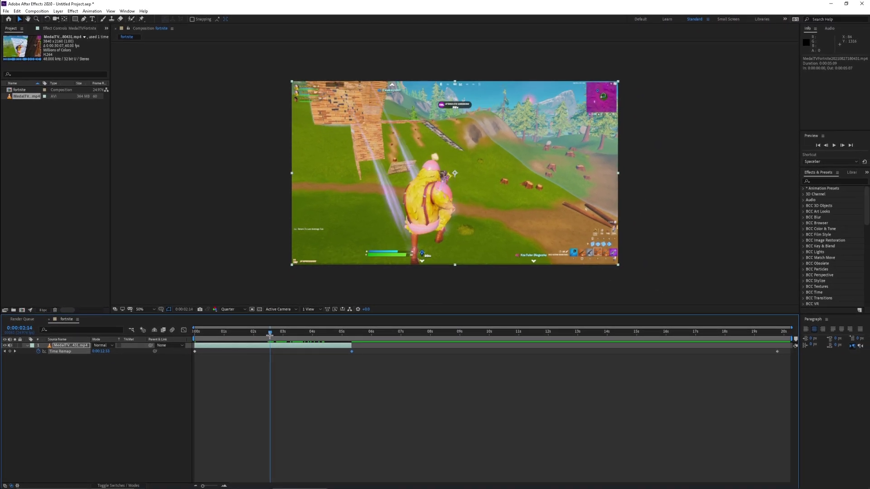
Step: Apply Easy Ease to the Time Remap keyframes at the clip's start, middle and end
left_click_drag(271, 332, 214, 339)
left_click_drag(379, 355, 168, 351)
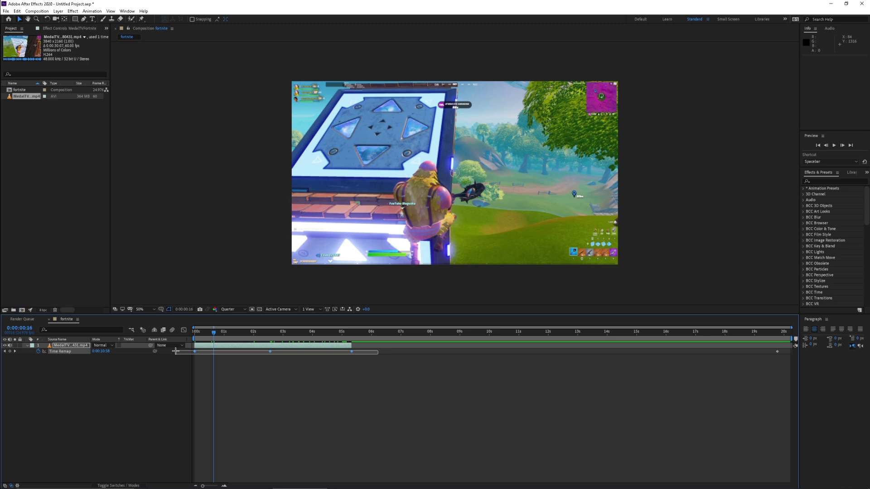
key("F9")
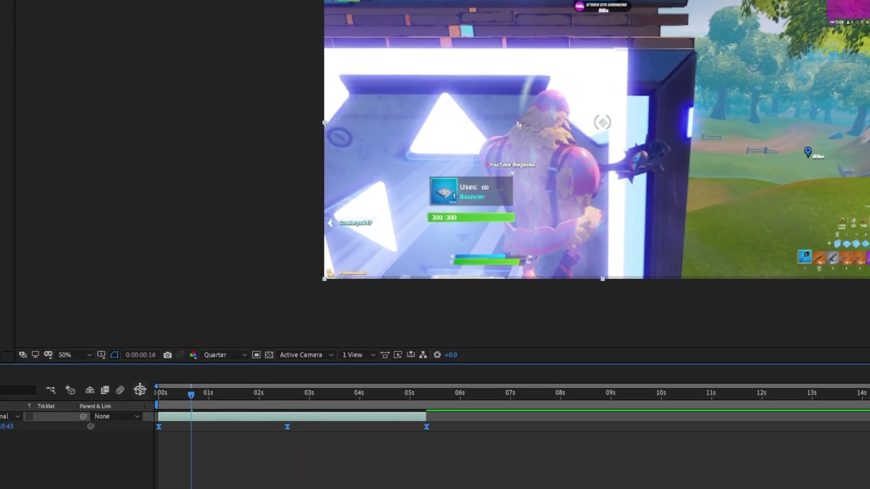
Step: Show the Time Remap value graph in the Graph Editor and fit the whole curve to the view
left_click(143, 383)
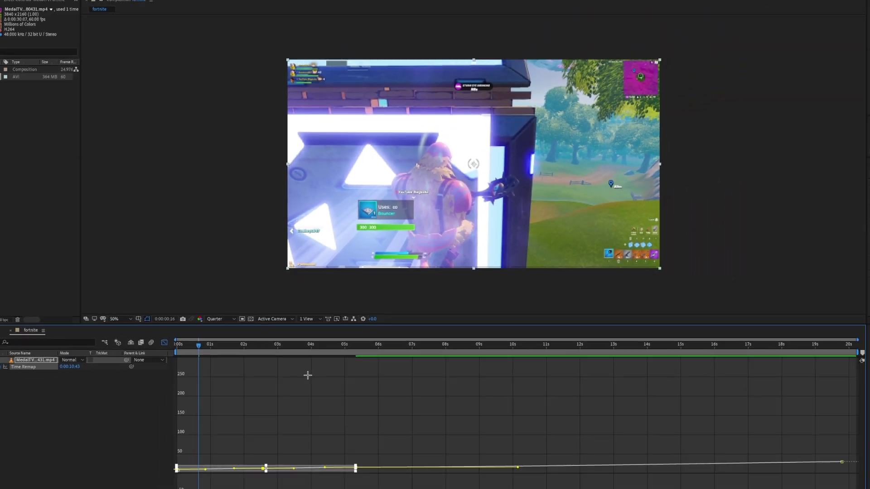
right_click(317, 386)
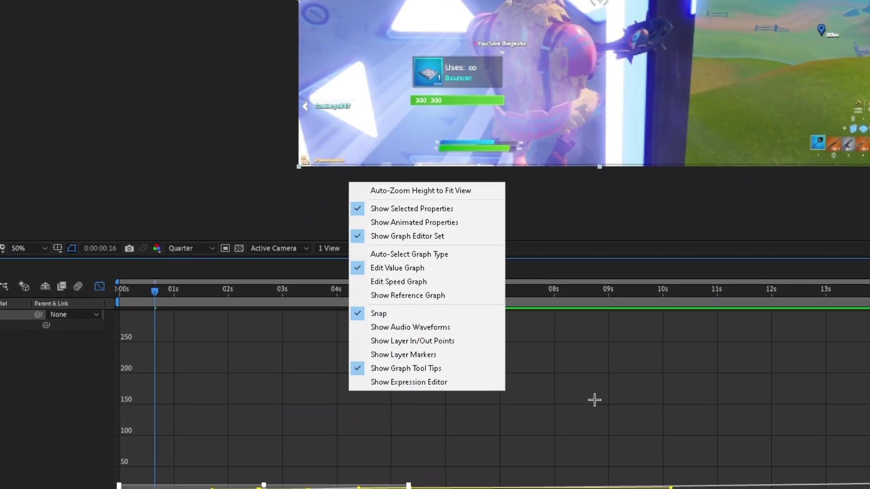
left_click(435, 272)
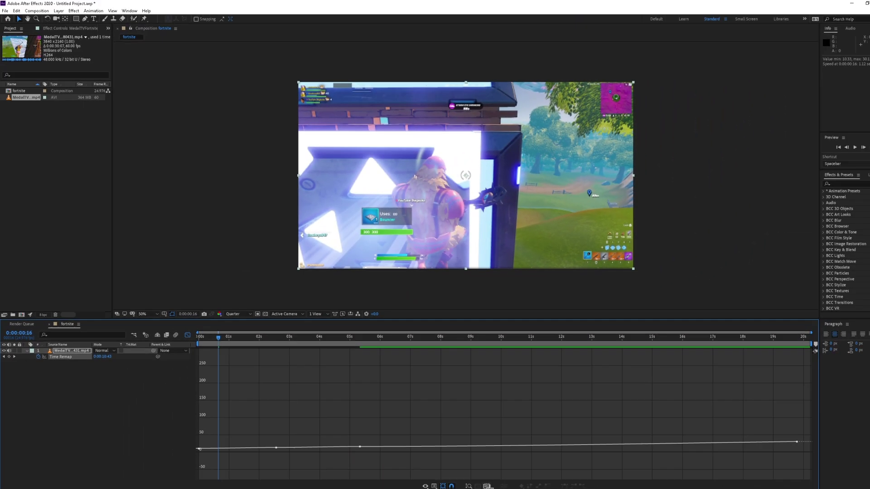
left_click(486, 486)
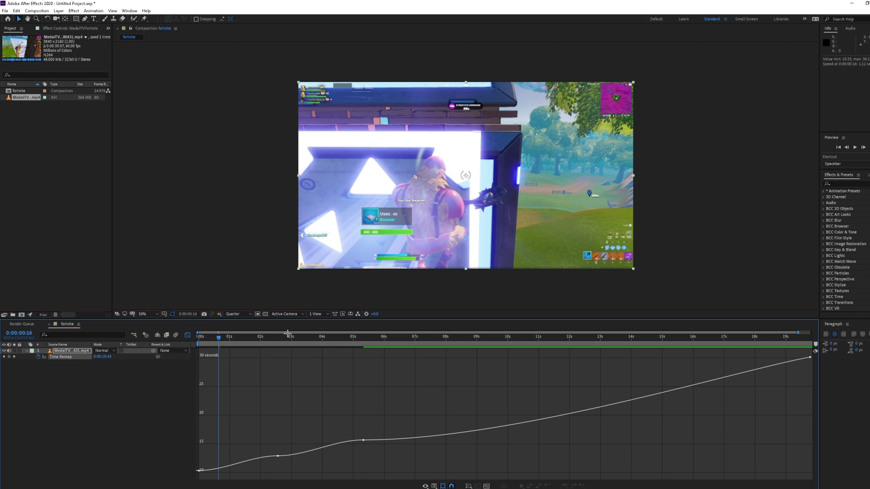
Step: Shorten the handles at the first and third keyframes and stand the middle keyframe's handles upright for a sharp speed ramp at 0:00:02:14
double_click(222, 472)
left_click_drag(224, 471, 160, 466)
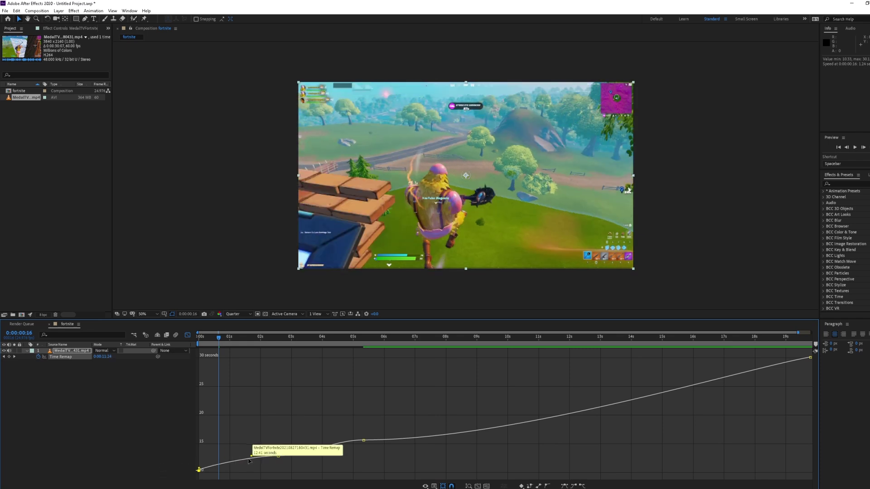
left_click_drag(252, 456, 297, 461)
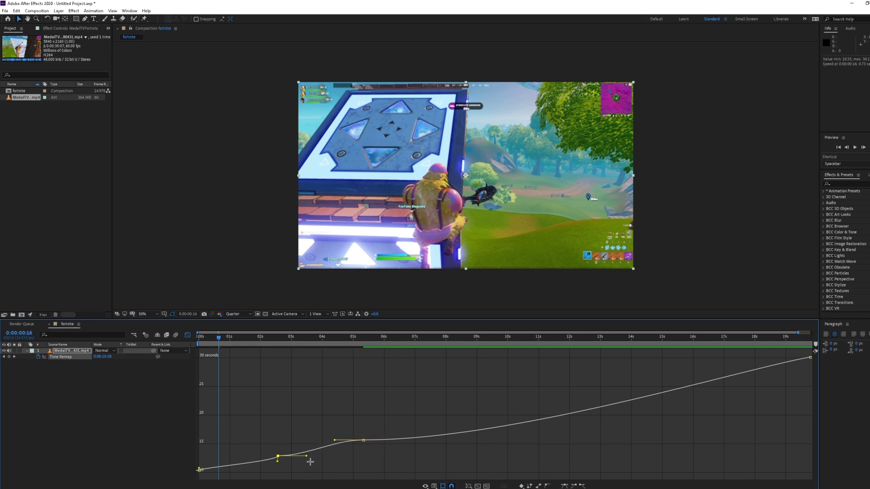
left_click_drag(307, 457, 227, 445)
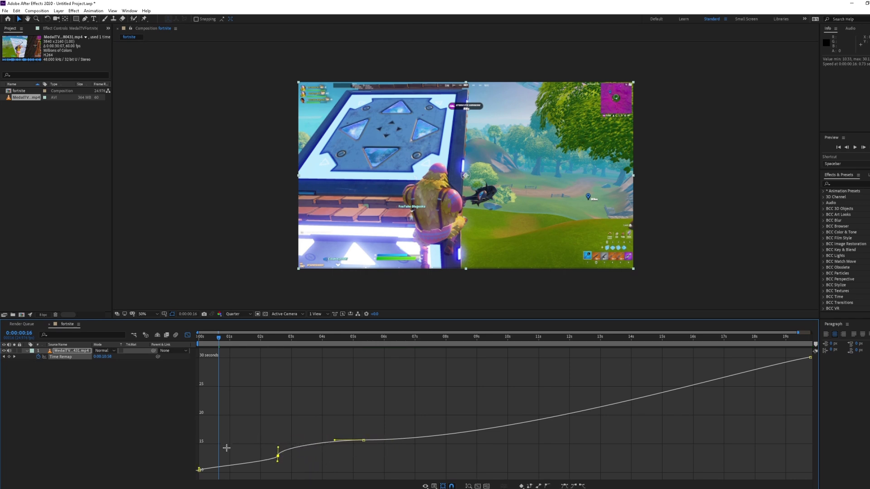
left_click_drag(335, 440, 364, 441)
Step: Play back the speed-ramped clip from the start of the composition
left_click_drag(218, 338, 188, 338)
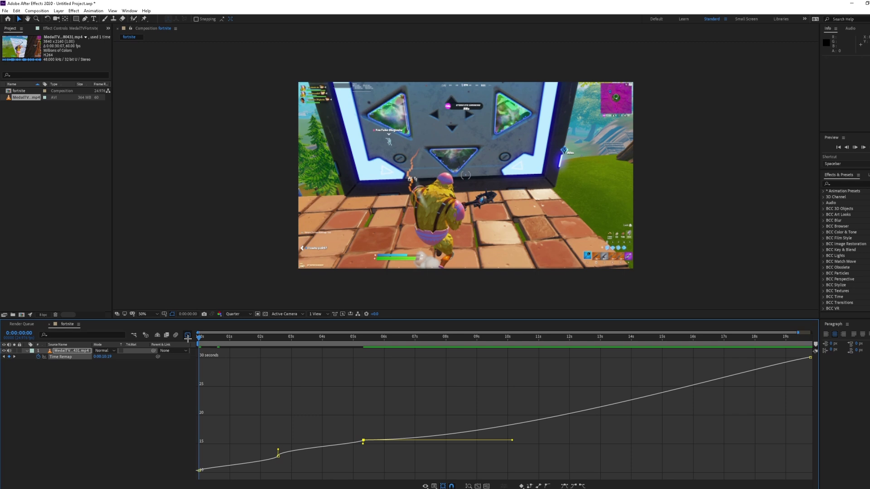
key("space")
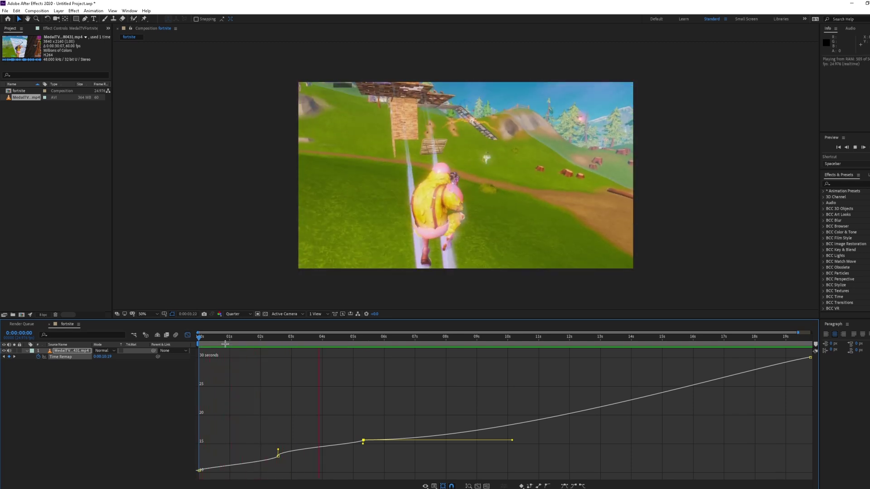
key("space")
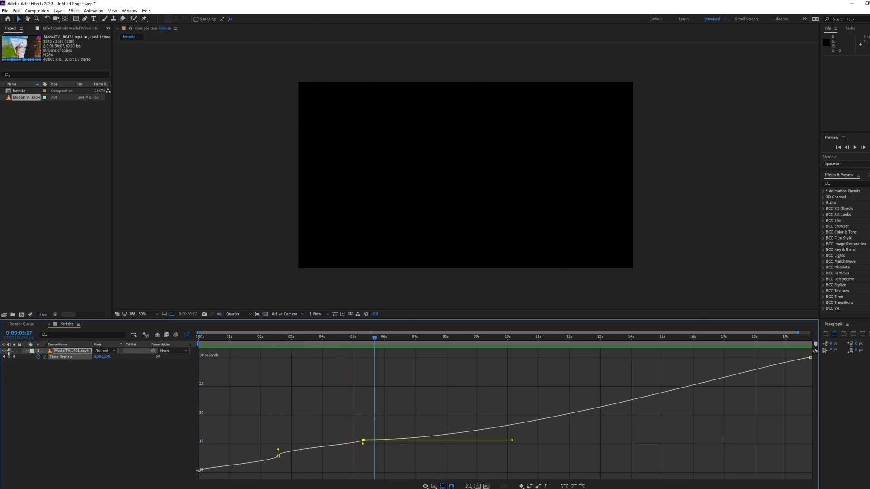
Step: Lower the gameplay clip's Audio Levels until it is silent, then leave the Graph Editor and reveal the clip's keyframes
left_click(28, 351)
left_click(28, 351)
left_click_drag(98, 374, 95, 397)
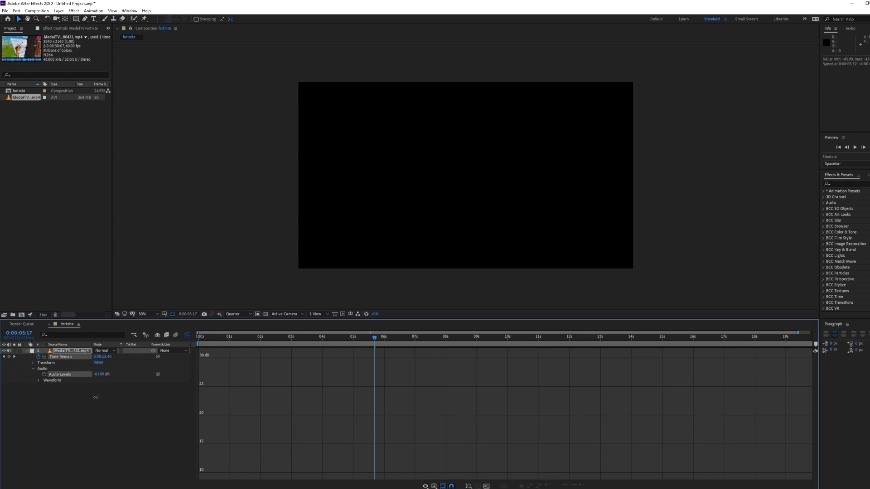
left_click_drag(101, 443, 62, 368)
left_click(26, 350)
left_click(188, 335)
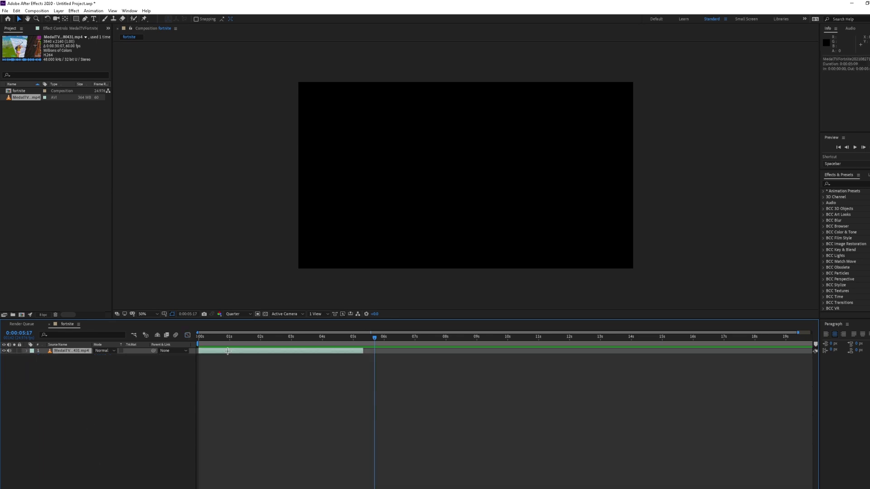
left_click_drag(397, 362, 174, 393)
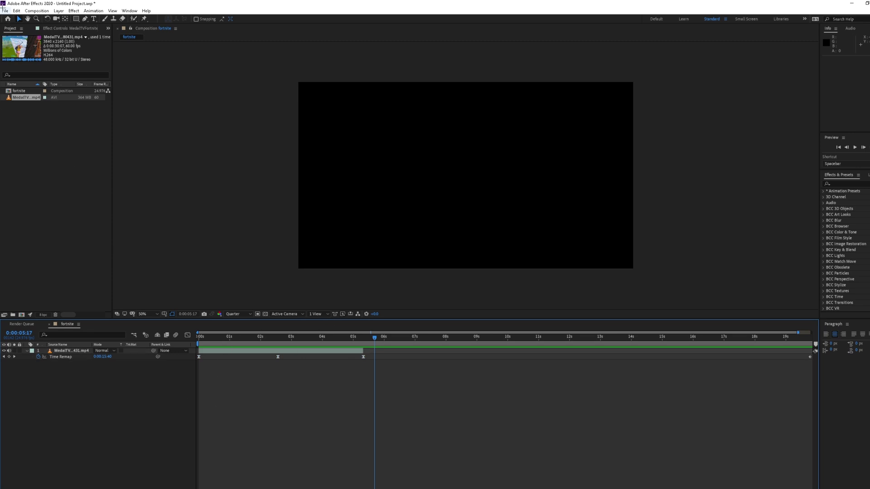
Step: Import the music MP3 file into the project
left_click(5, 10)
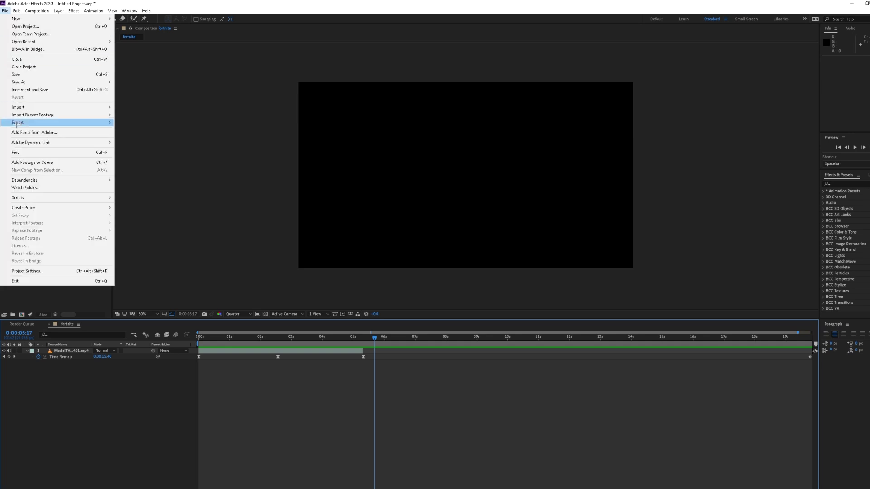
mouse_move(36, 110)
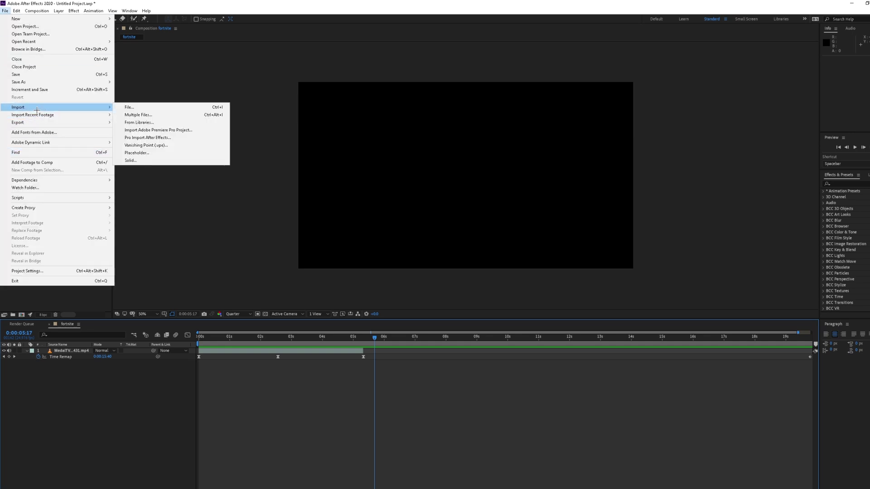
left_click(176, 108)
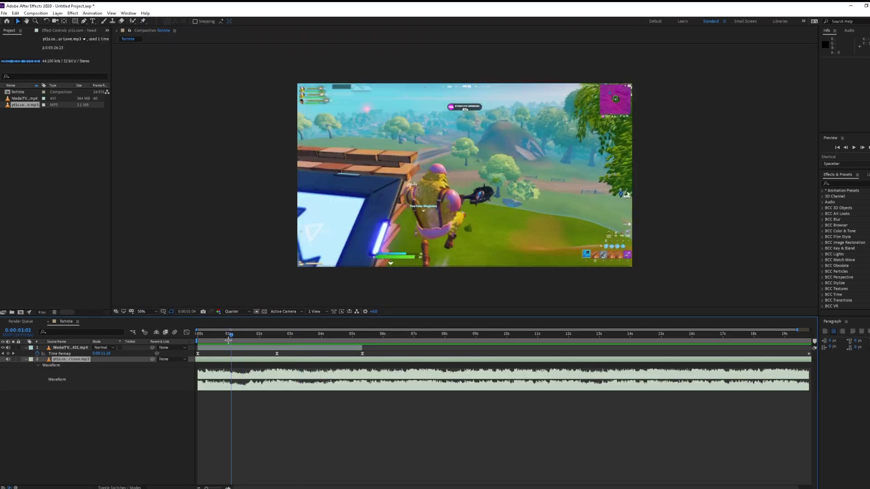
Step: Add Time Remap keyframes at 0:00:00:06 and 0:00:00:15, and apply Easy Ease to the clip's keyframes
left_click_drag(228, 340, 205, 343)
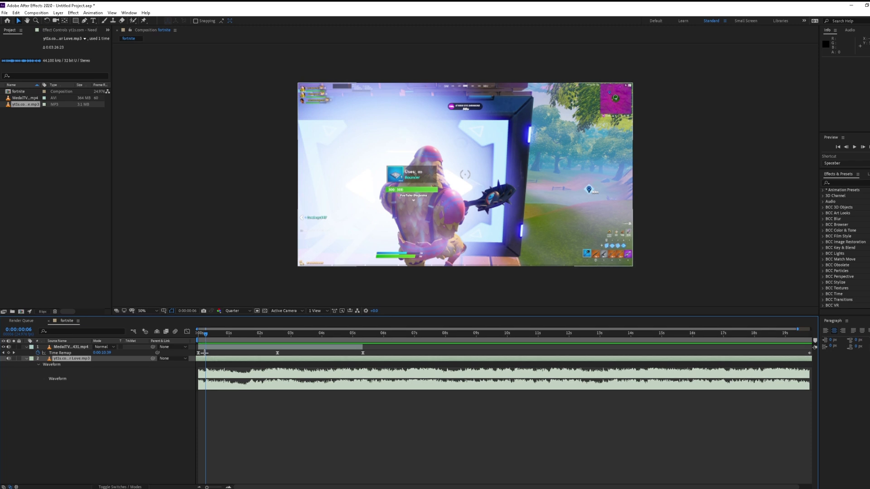
left_click(8, 352)
mouse_move(205, 334)
left_mouse_down()
mouse_move(225, 335)
mouse_move(205, 334)
mouse_move(217, 333)
left_mouse_up()
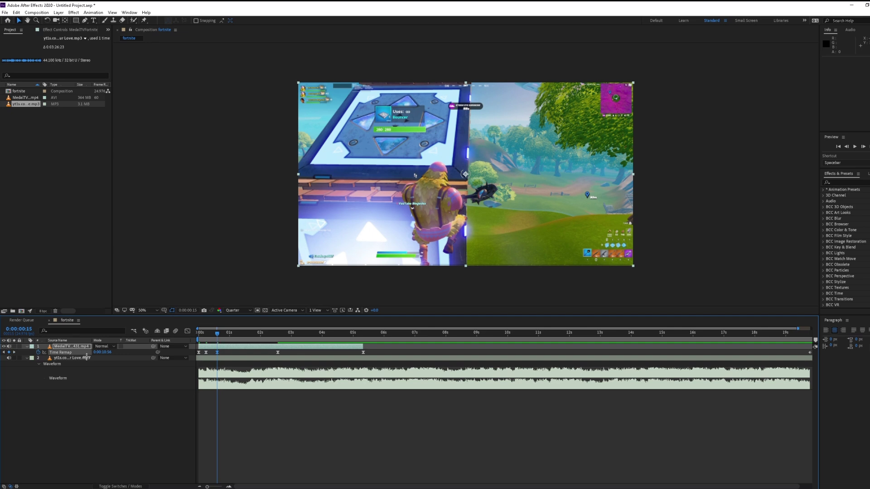
left_click_drag(399, 348, 175, 370)
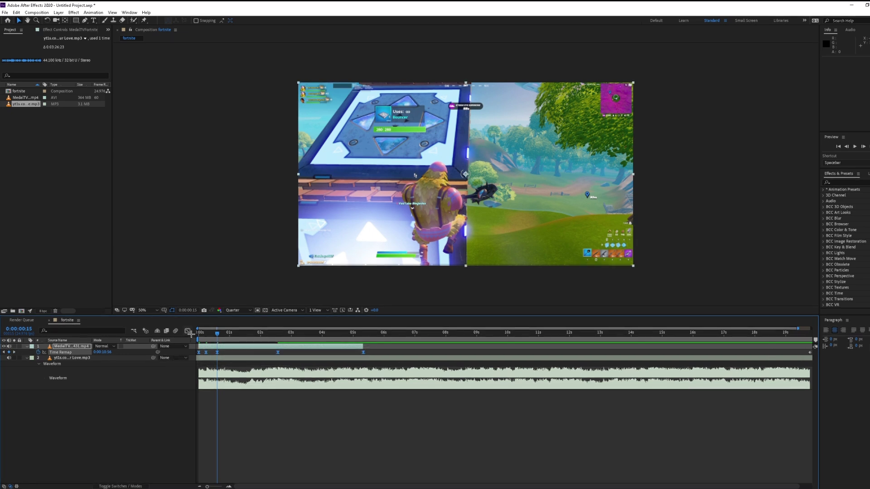
Step: Open the Time Remap value graph, widen it, and reshape the curve to rise sharply at the 0:00:00:06 keyframe
left_click(188, 331)
left_click(503, 467)
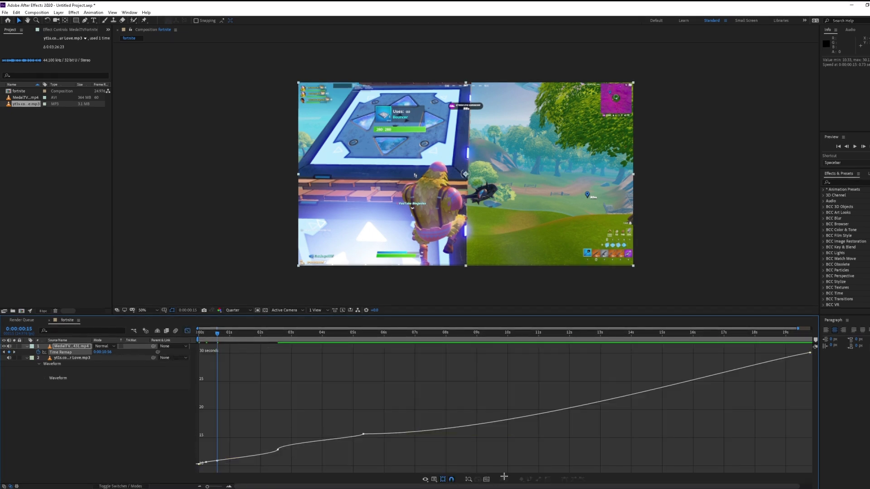
left_click(487, 478)
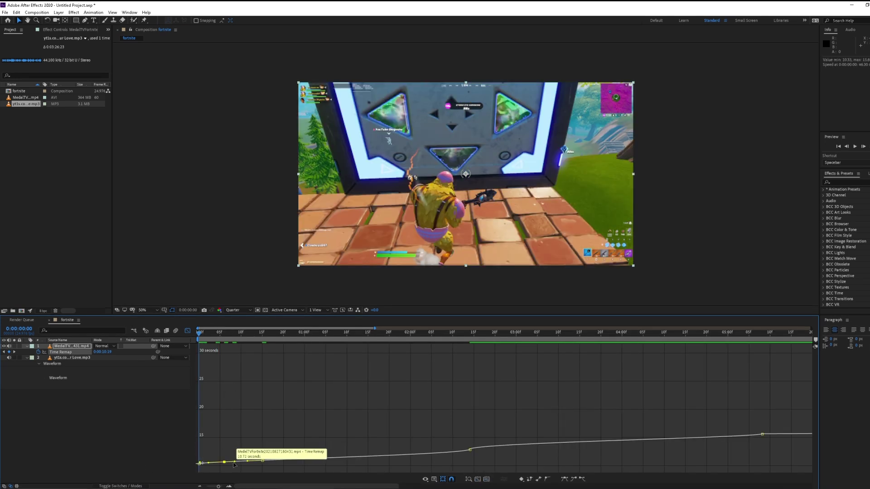
left_click_drag(225, 462, 220, 454)
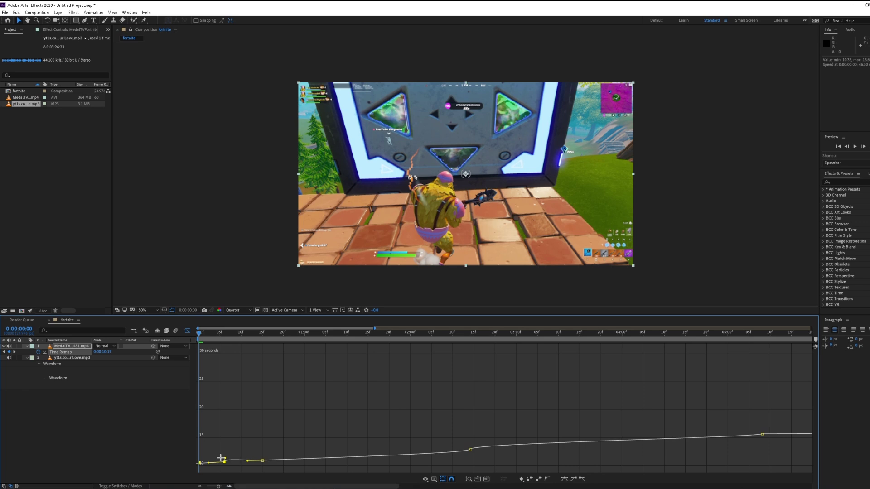
Step: Adjust the Time Remap handles so the curve rises steeply after 0:00:00:15 and stays flat between the first keyframe and 0:00:00:06
left_click(263, 461)
key("k")
key("k")
left_click_drag(342, 457, 240, 454)
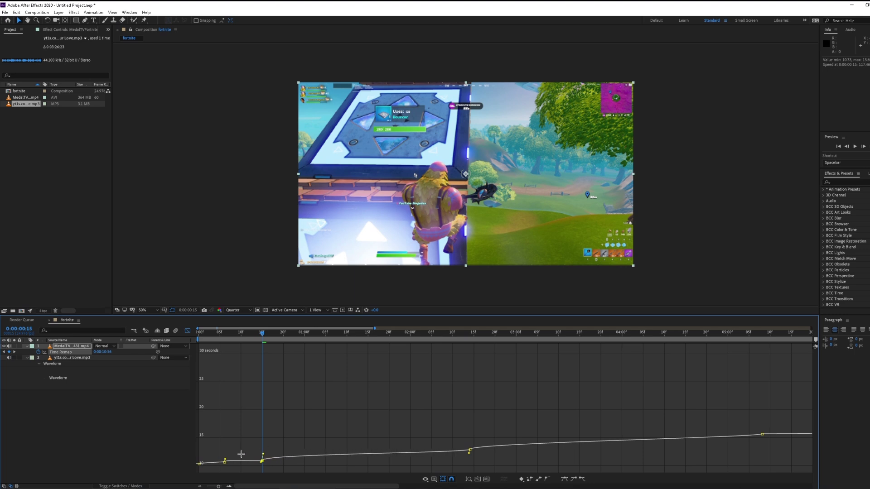
left_click(200, 463)
left_click_drag(210, 465, 194, 460)
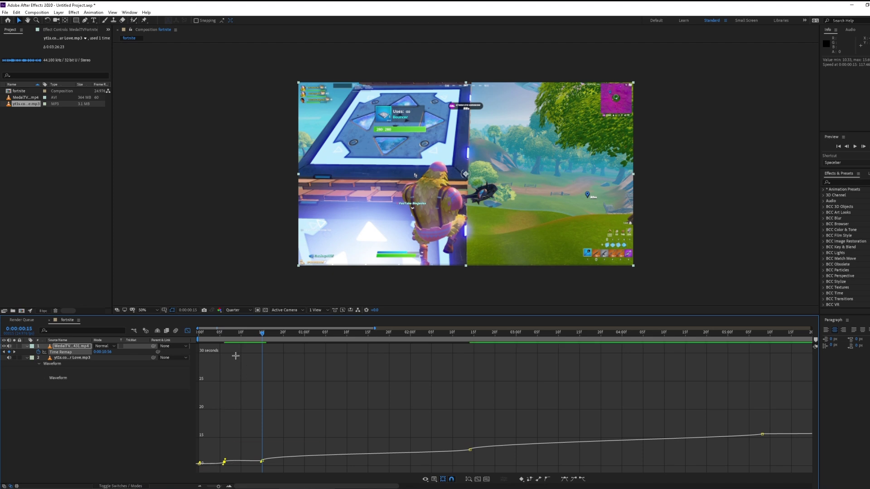
Step: Play back the speed ramps from the opening of the clip and inspect the frames around 0:00:00:07
key("space")
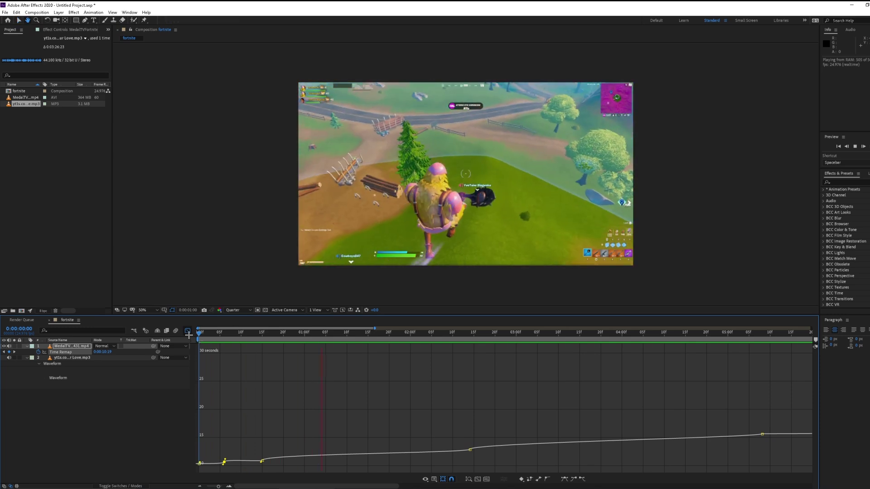
left_click(222, 336)
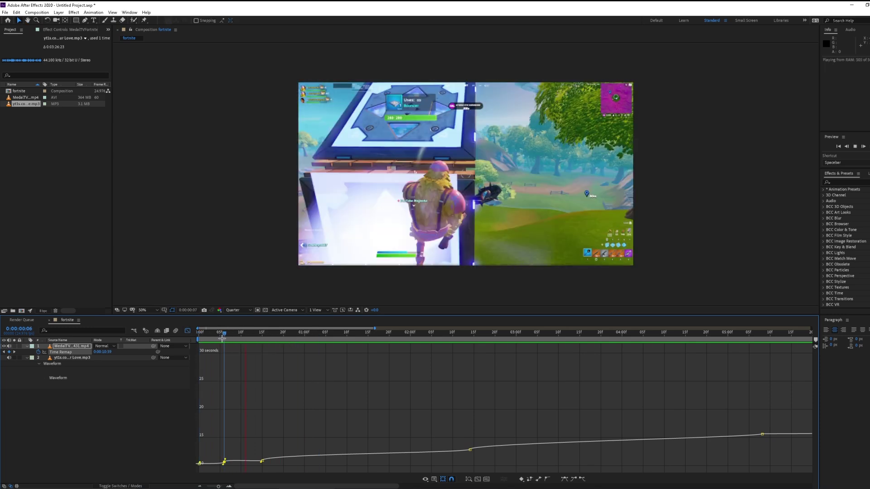
key("space")
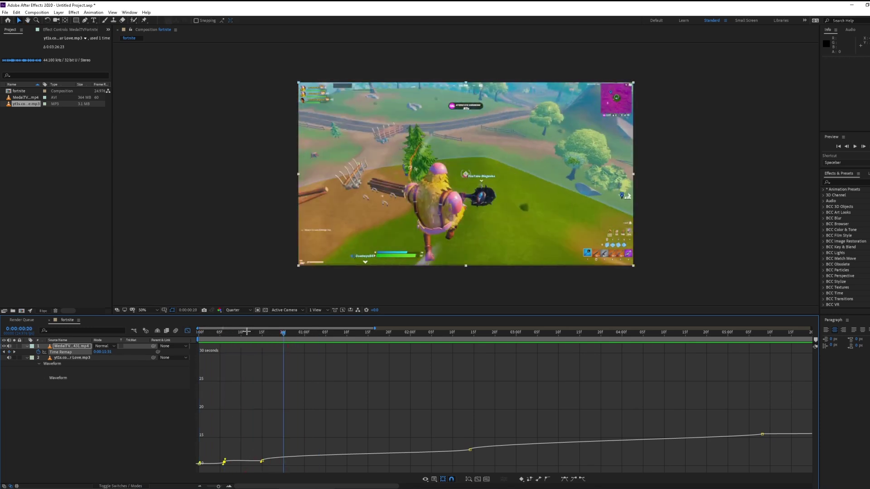
left_click_drag(246, 332, 229, 338)
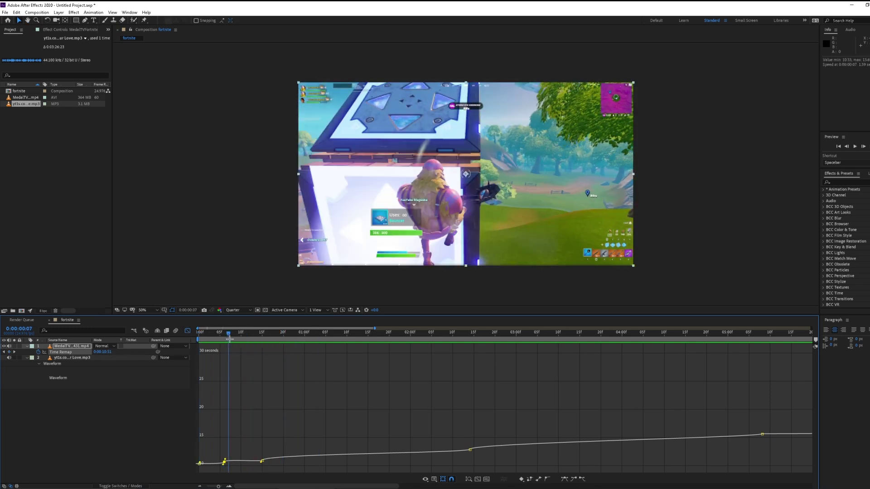
Step: Refine the ease handle of the 0:00:00:06 Time Remap keyframe and replay the composition from the start
left_click_drag(217, 486, 225, 486)
left_click_drag(302, 462, 300, 462)
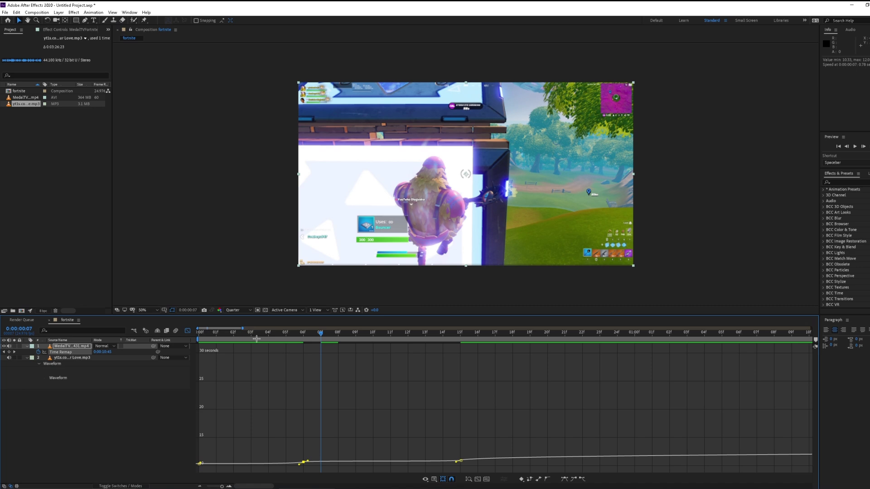
left_click(286, 334)
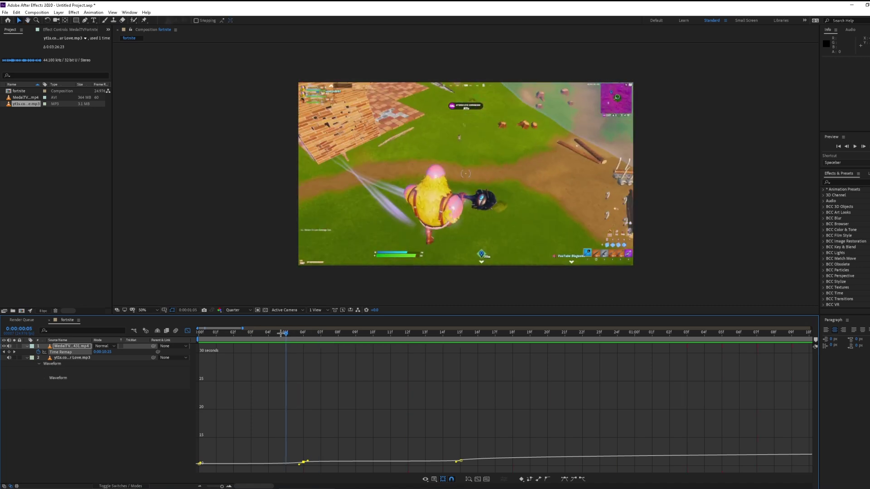
left_click(200, 334)
key("space")
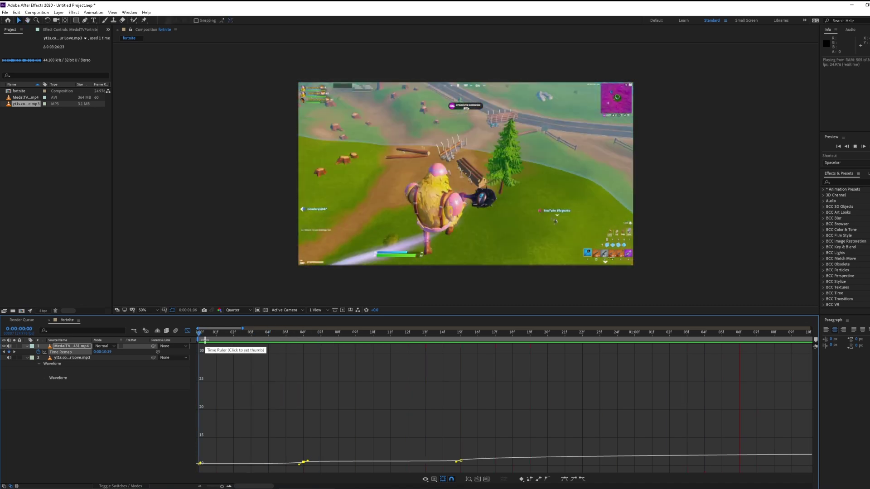
Step: Leave the Graph Editor, show the layer switches, and turn on frame blending for the gameplay clip
left_click(188, 331)
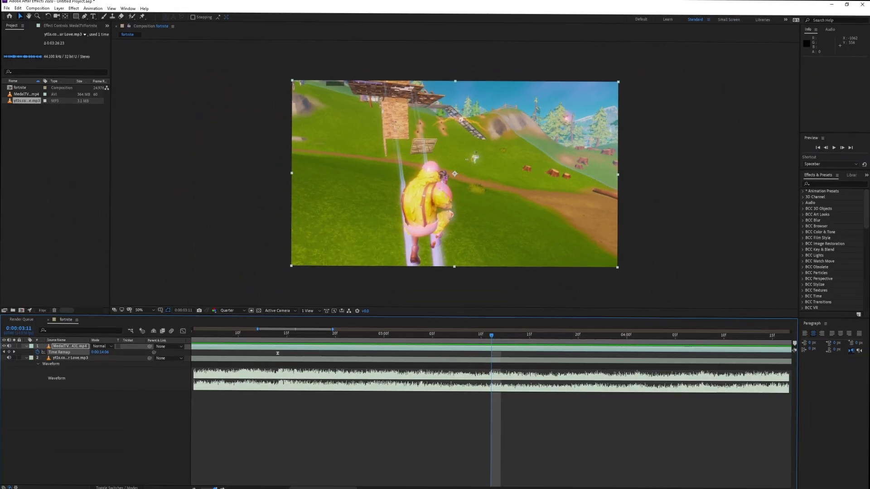
left_click_drag(211, 484, 204, 484)
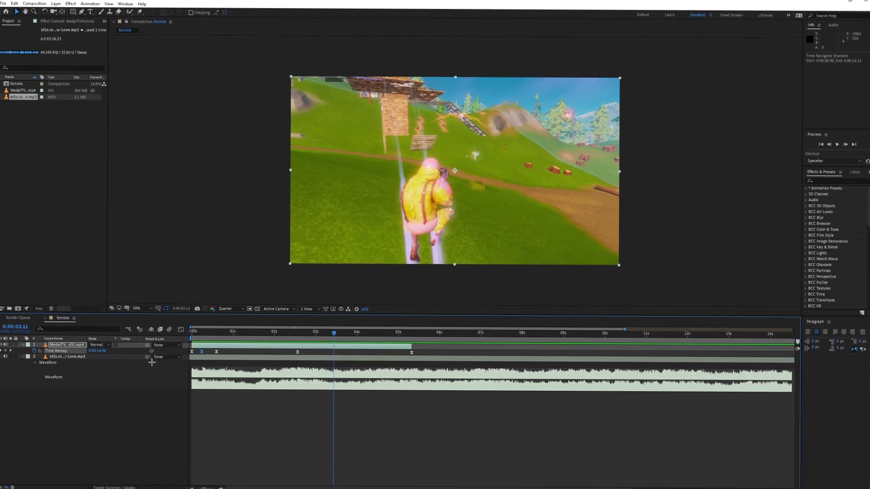
mouse_move(107, 487)
left_click(137, 487)
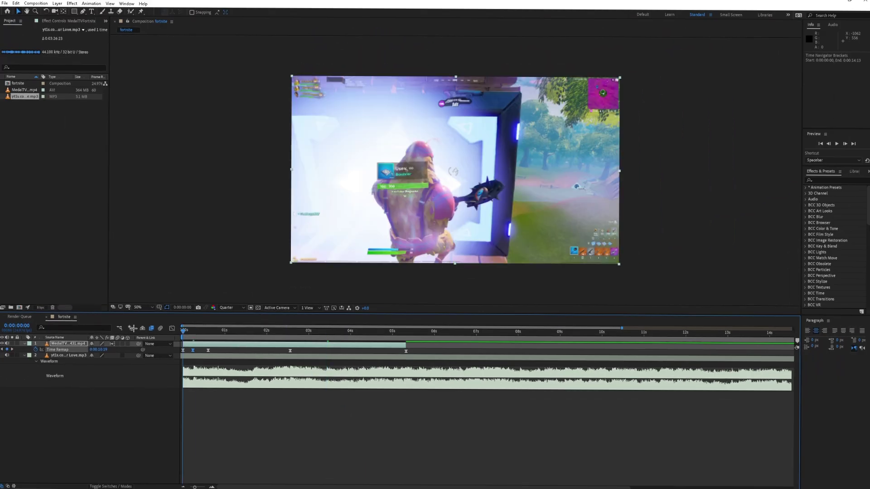
Step: Play the frame-blended clip from the start and review the section after 0:00:01
key("space")
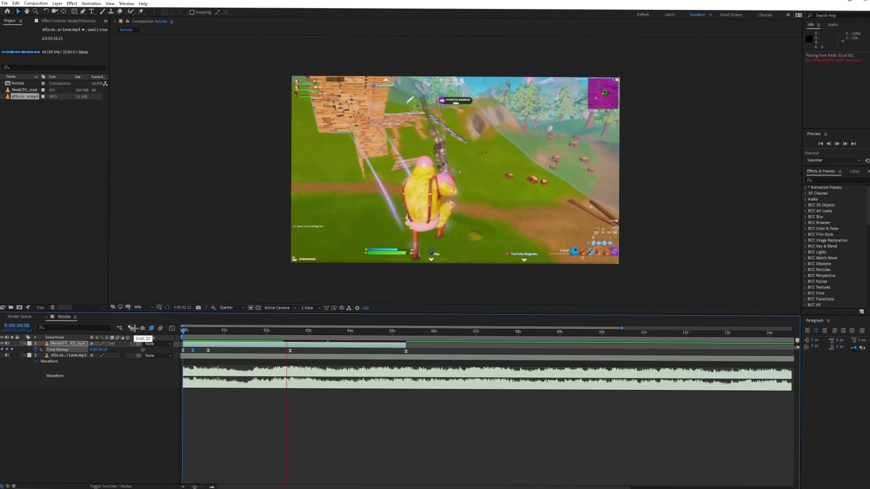
key("space")
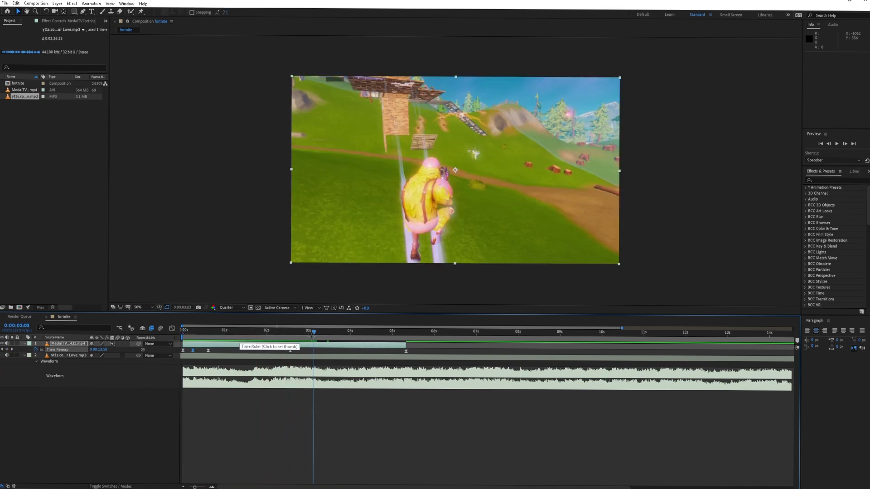
left_click_drag(314, 332, 257, 332)
key("space")
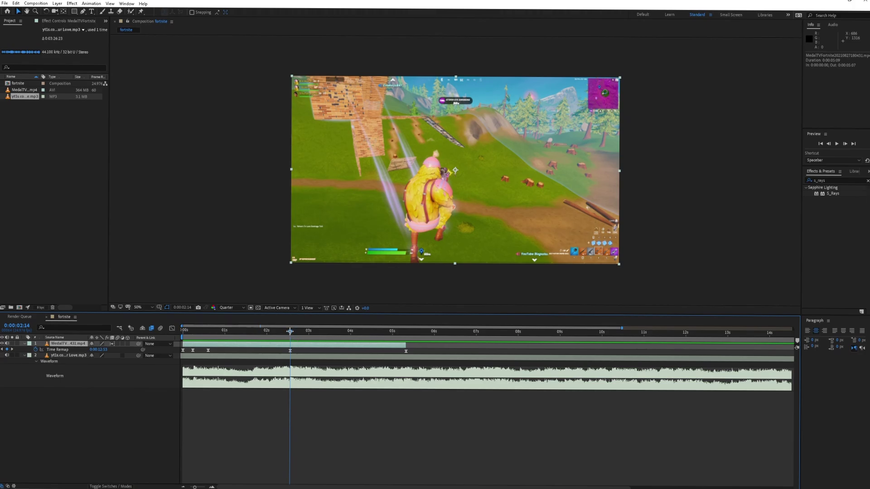
Step: Find the S_Rays effect among the available effects and select it
left_click(811, 180)
key("ctrl+a")
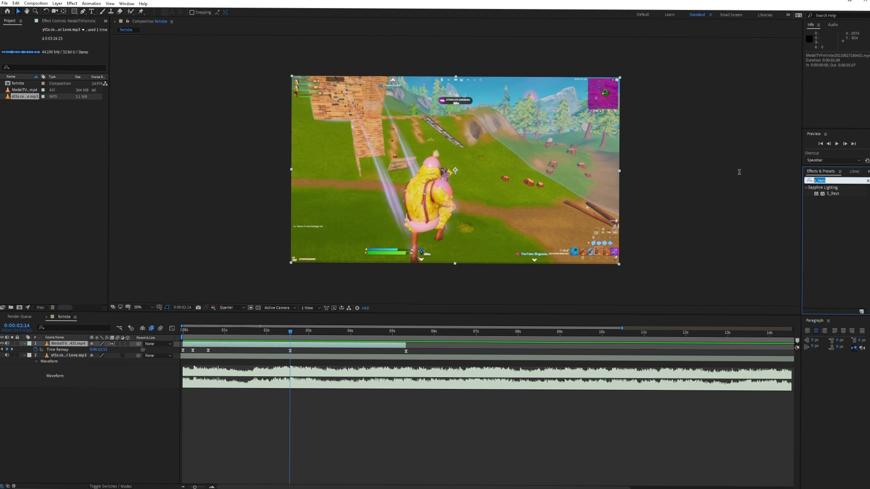
left_click(825, 181)
left_click(835, 193)
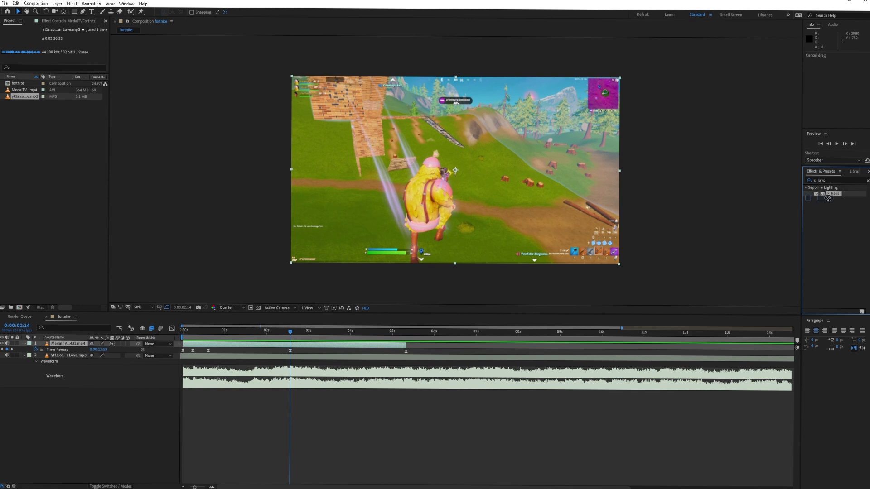
Step: Split the gameplay clip at 0:00:02:15, one frame after the speed ramp's keyframe
left_click_drag(290, 332, 291, 332)
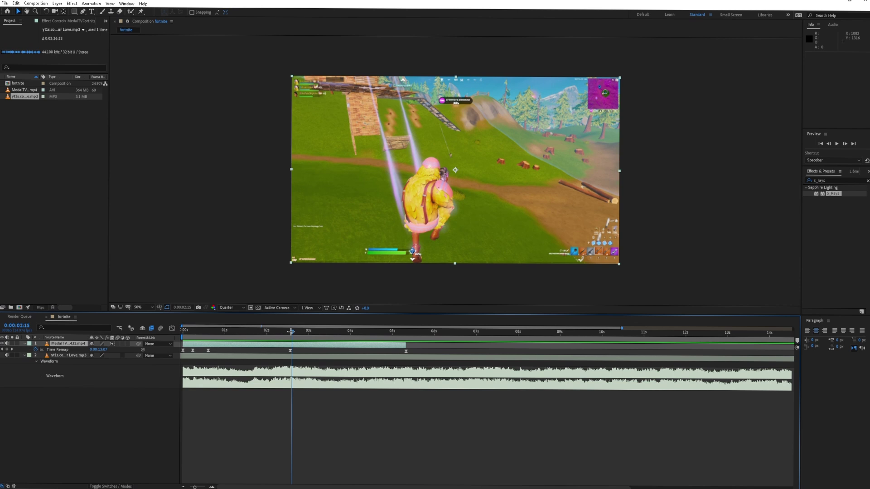
key("Page_Up")
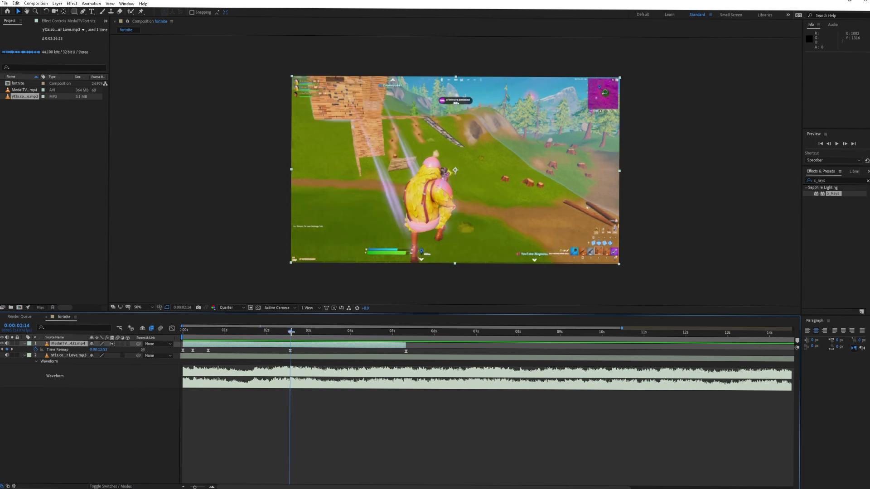
left_click_drag(292, 334, 292, 334)
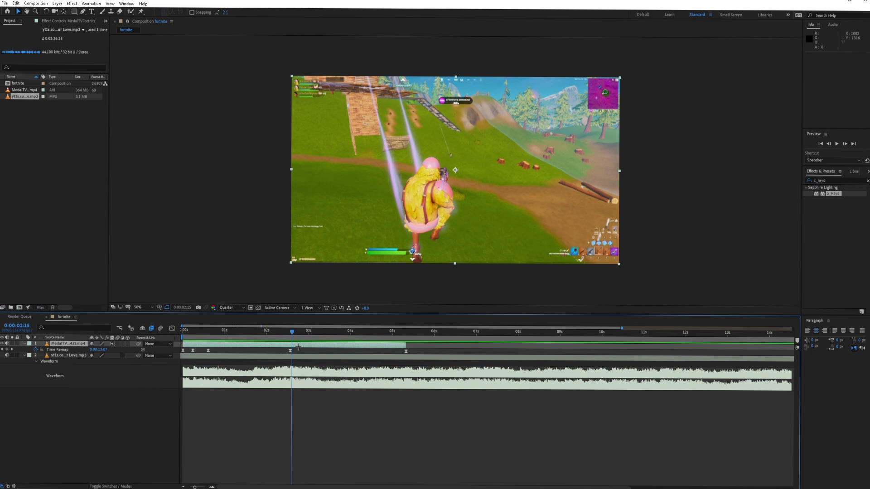
left_click(296, 343)
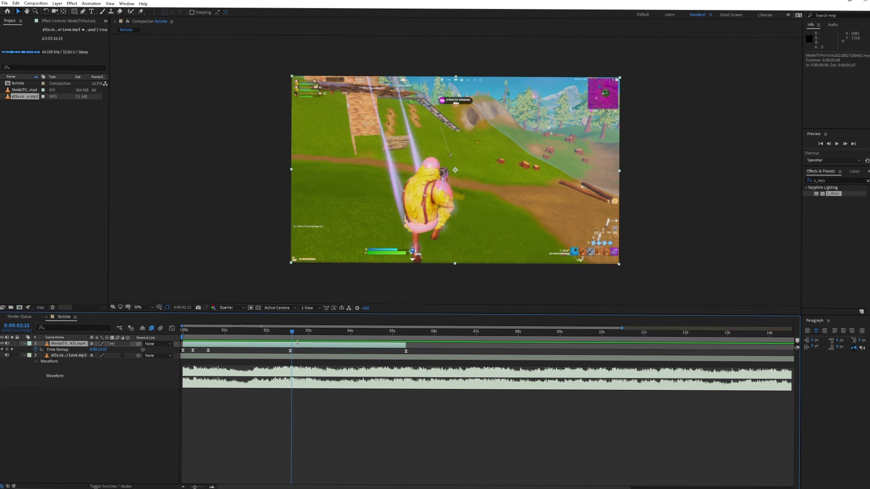
key("ctrl+shift+d")
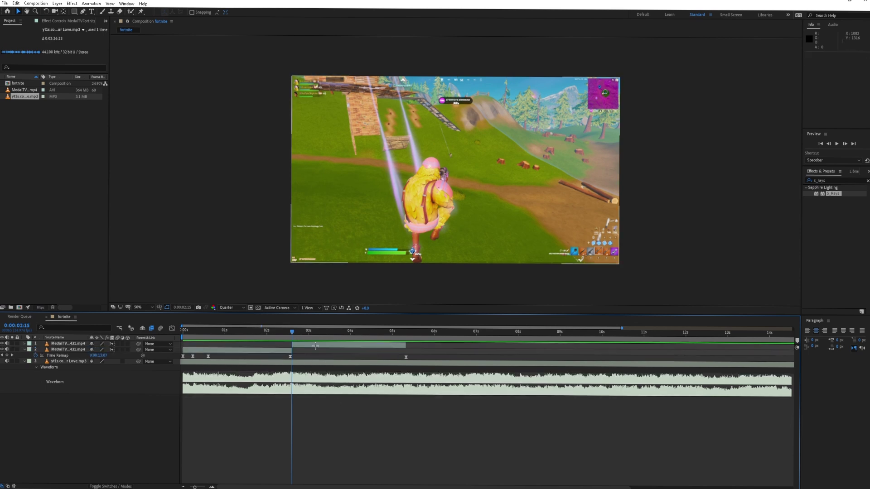
Step: Apply S_Rays to the second part of the split clip, with Rays Length about 0.58 and Rays Brightness 1.10
left_click_drag(839, 193, 363, 346)
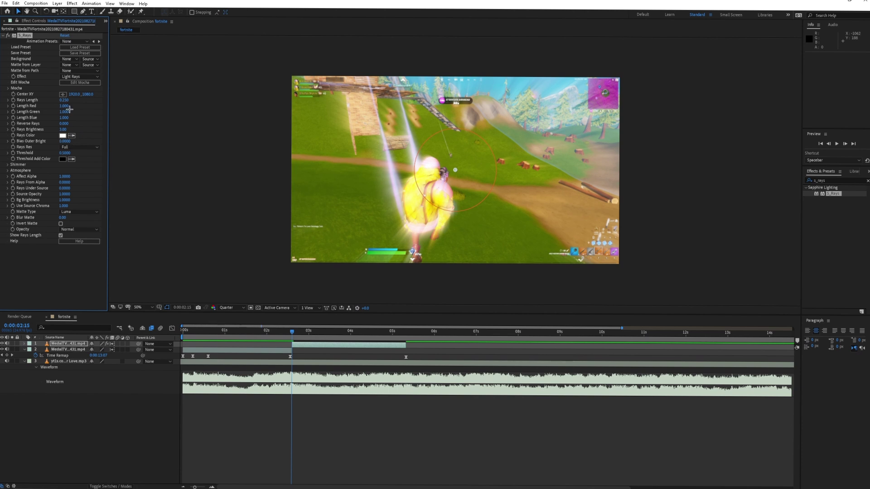
left_click_drag(63, 100, 82, 106)
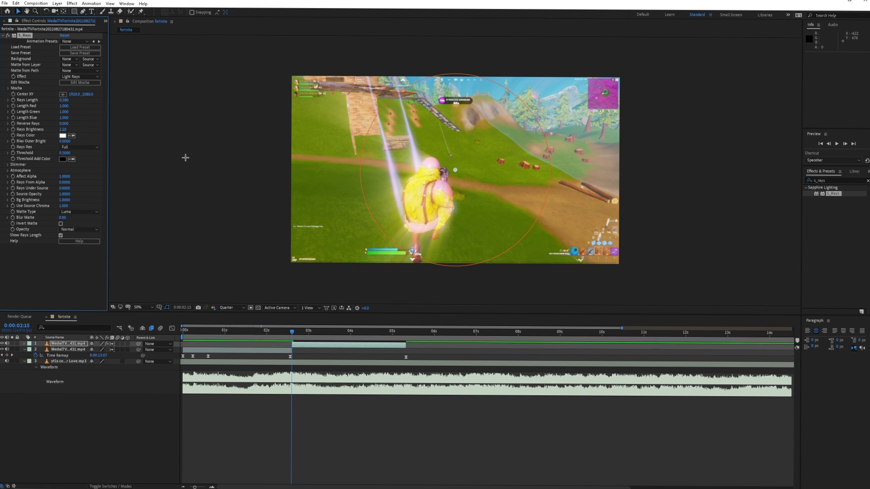
left_click(190, 168)
Step: Preview the light rays by playing across the split from 0:00:02:10 and again from 0:00:02:04
left_click(283, 331)
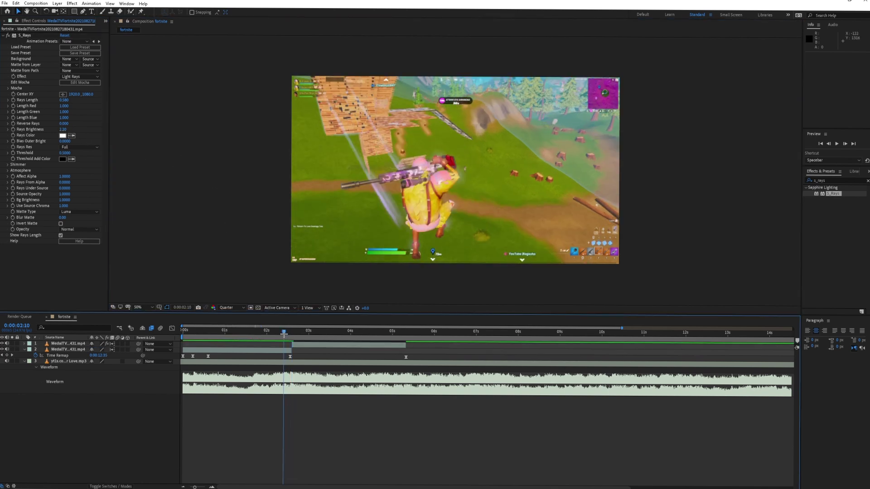
key("space")
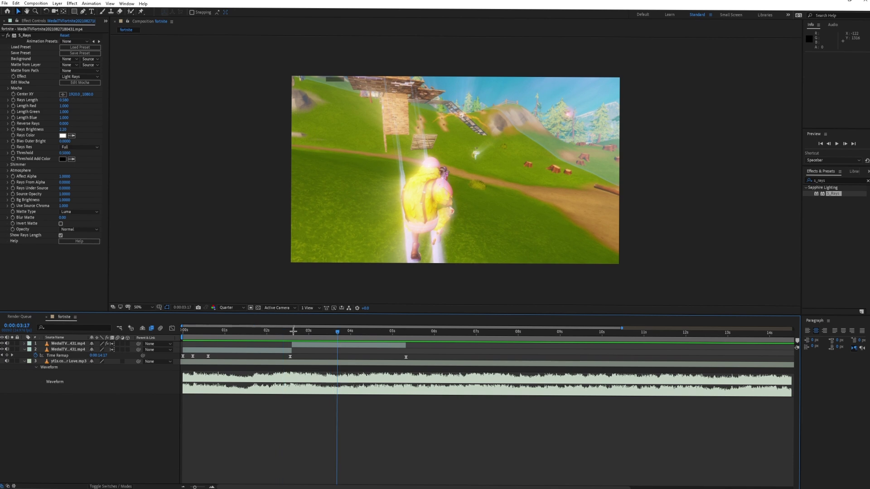
left_click(275, 330)
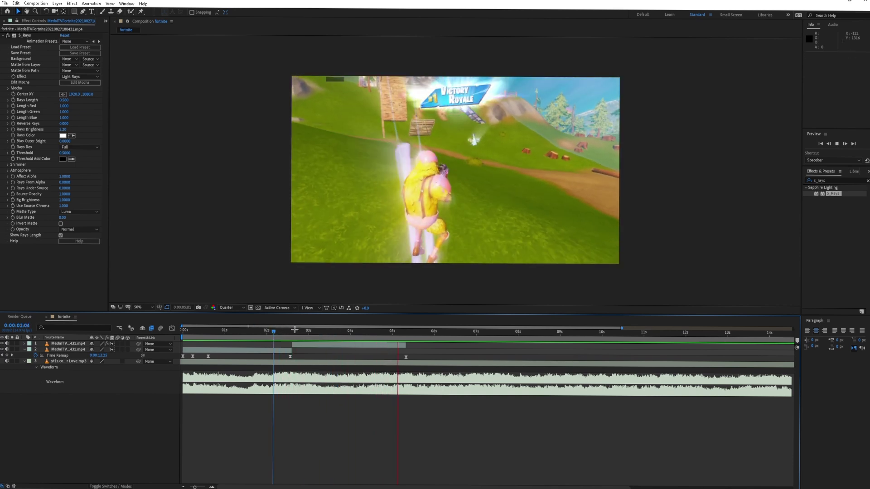
left_click(274, 327)
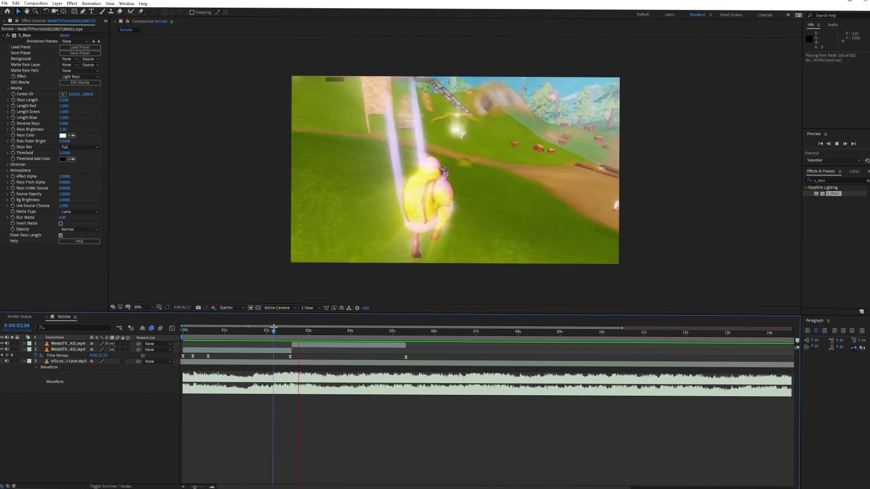
key("space")
Step: Reveal the effect keyframes on the second clip part and expand S_BlurMoCurves to examine its Z Dist keyframes
key("u")
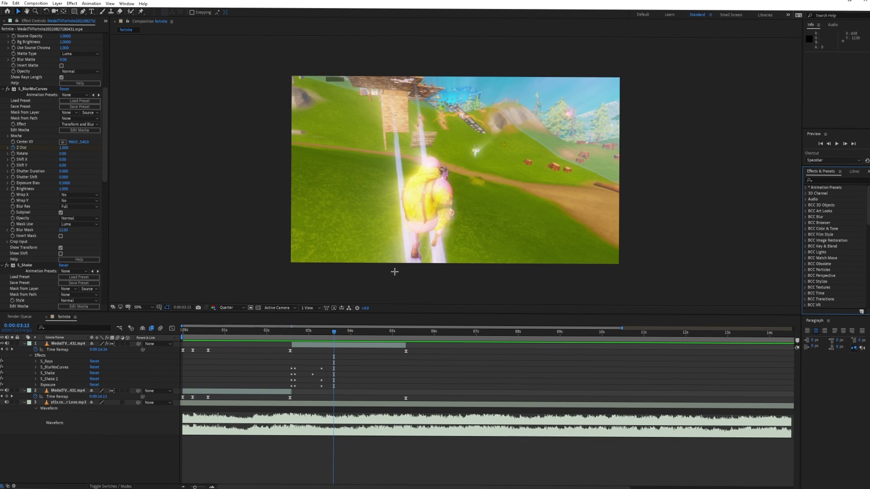
left_click(308, 370)
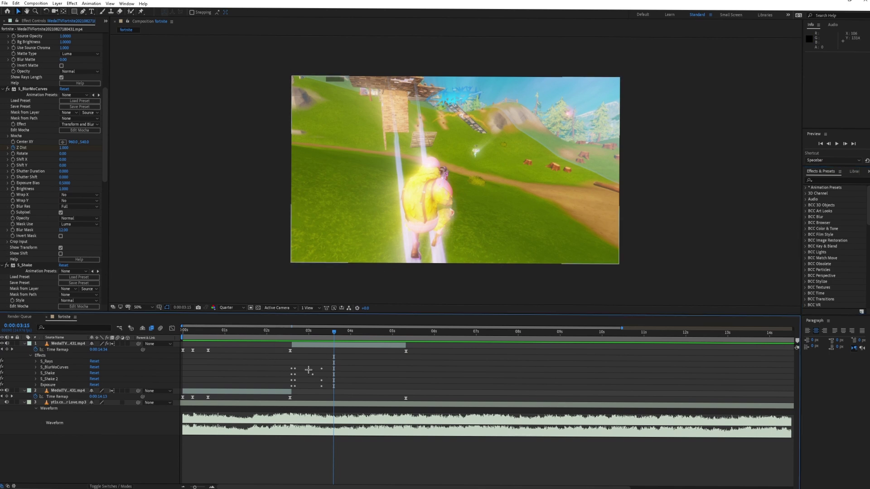
left_click(50, 367)
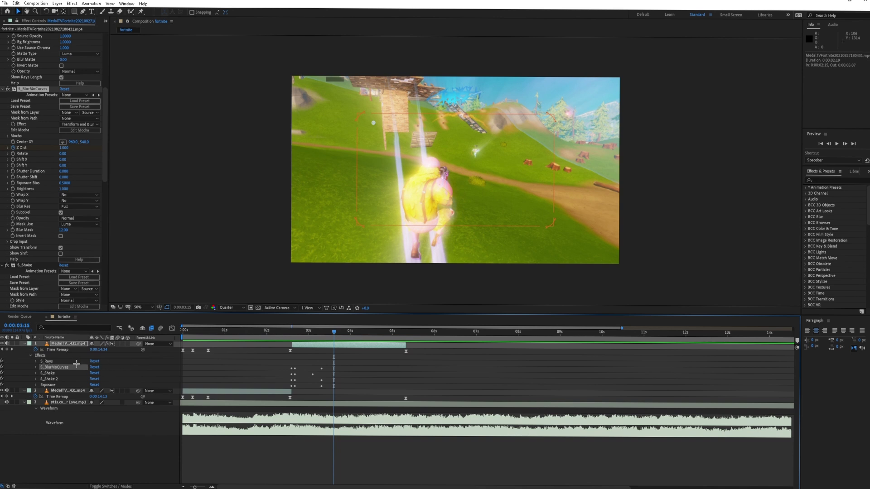
left_click(36, 367)
left_click_drag(270, 388, 347, 402)
left_click(305, 359)
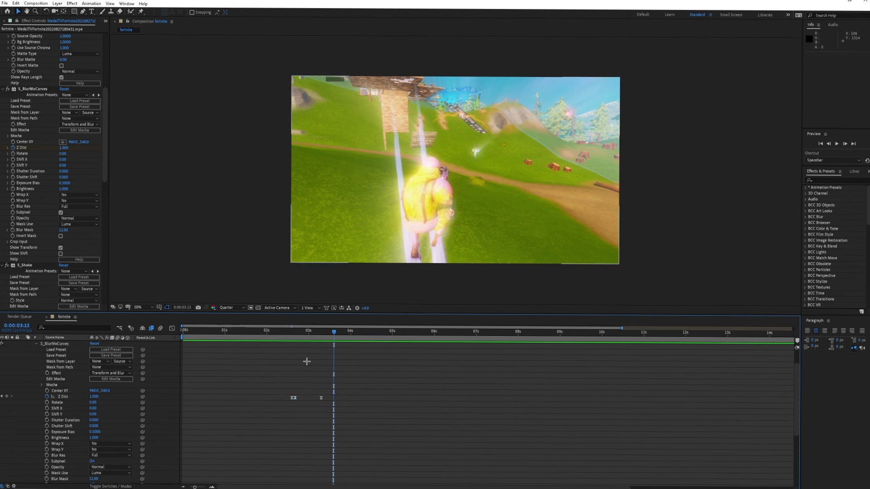
Step: Examine the Z Dist keyframes of S_BlurMoCurves on the second clip part at 0:00:02:15, 0:00:02:17 and 0:00:03:08
left_click(289, 338)
left_click_drag(288, 338, 292, 339)
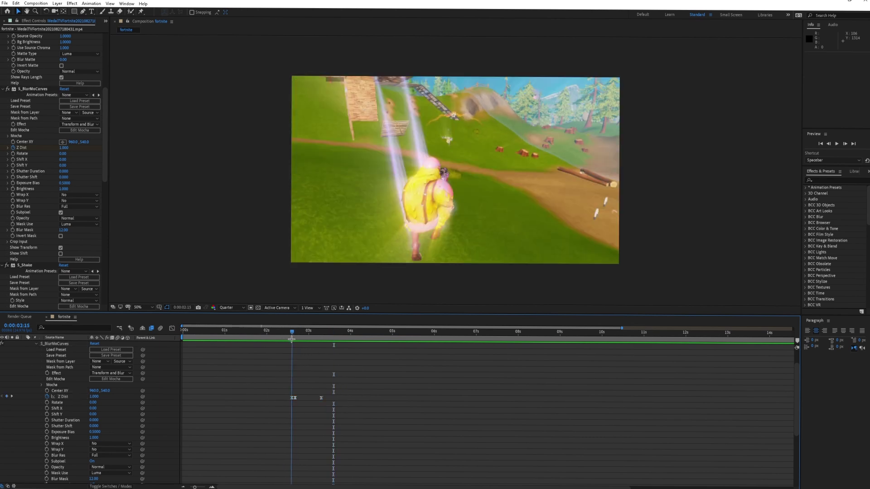
scroll(94, 402, "down", 1)
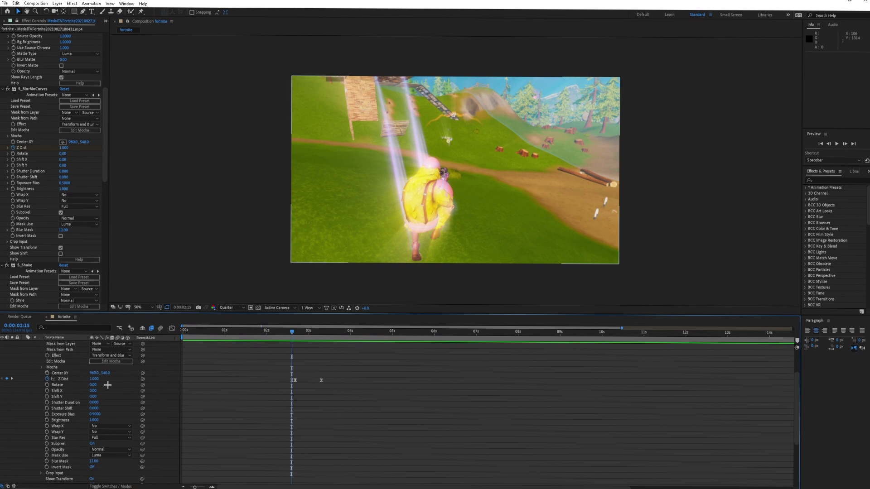
left_click_drag(292, 332, 295, 332)
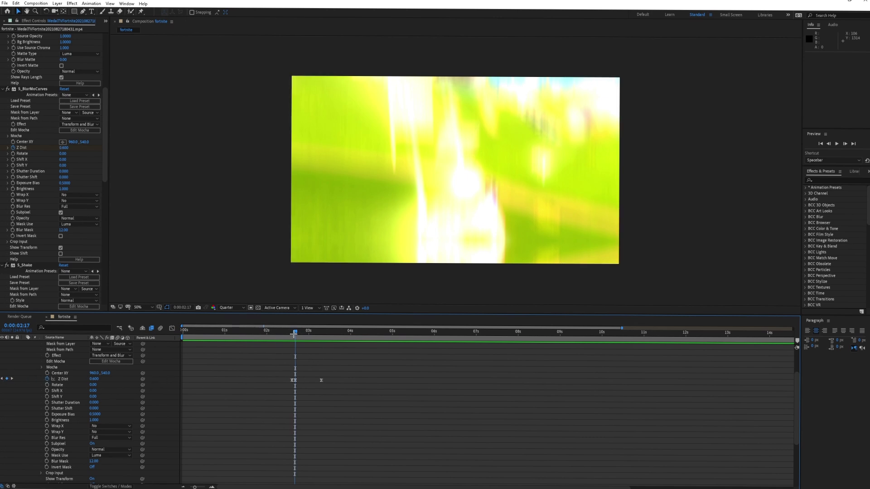
left_click(293, 333)
left_click_drag(292, 333, 295, 332)
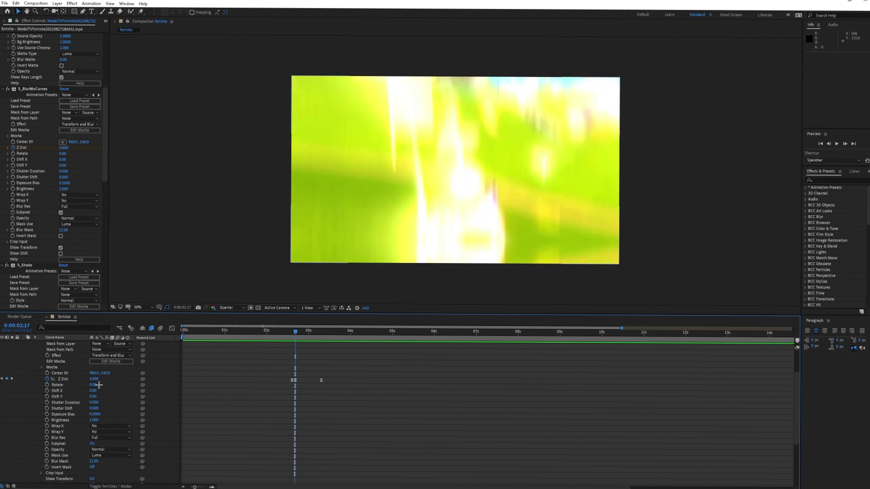
left_click_drag(315, 331, 323, 331)
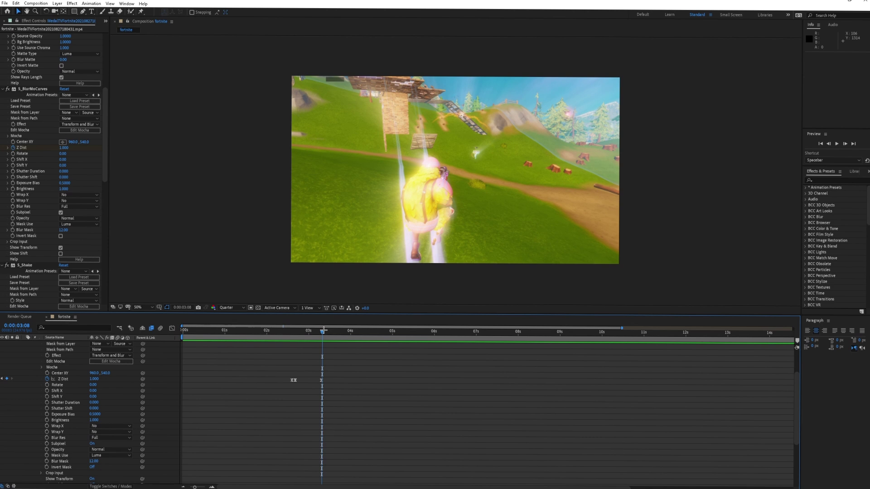
left_click_drag(310, 331, 288, 333)
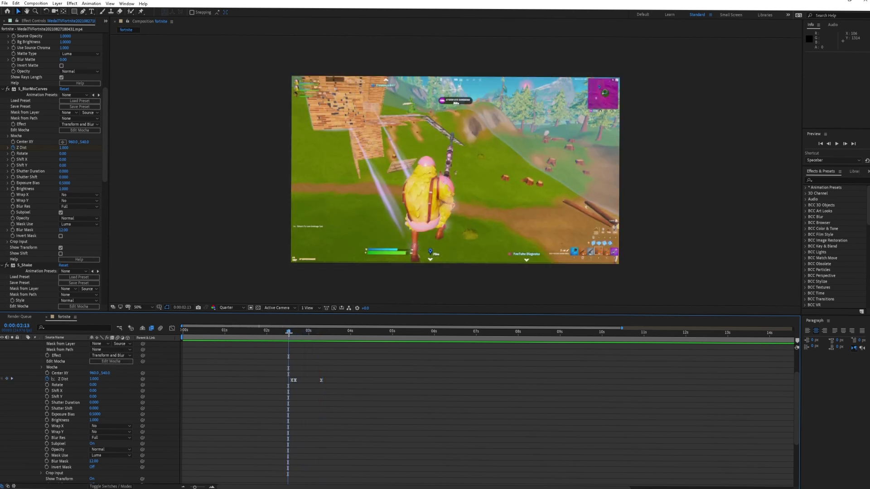
key("k")
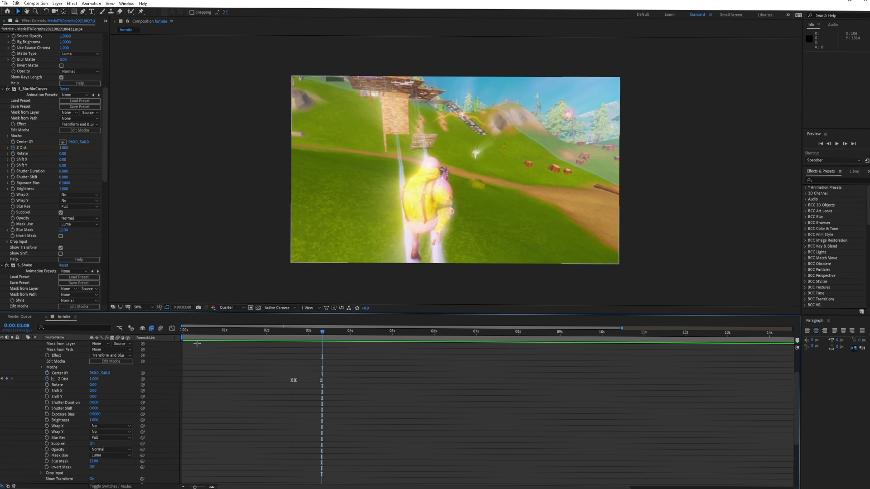
Step: Collapse S_BlurMoCurves and expand S_Shake to examine its Amplitude keyframes at 0:00:02:15, 0:00:02:17 and 0:00:03:02
scroll(55, 361, "up", 1)
scroll(54, 362, "up", 1)
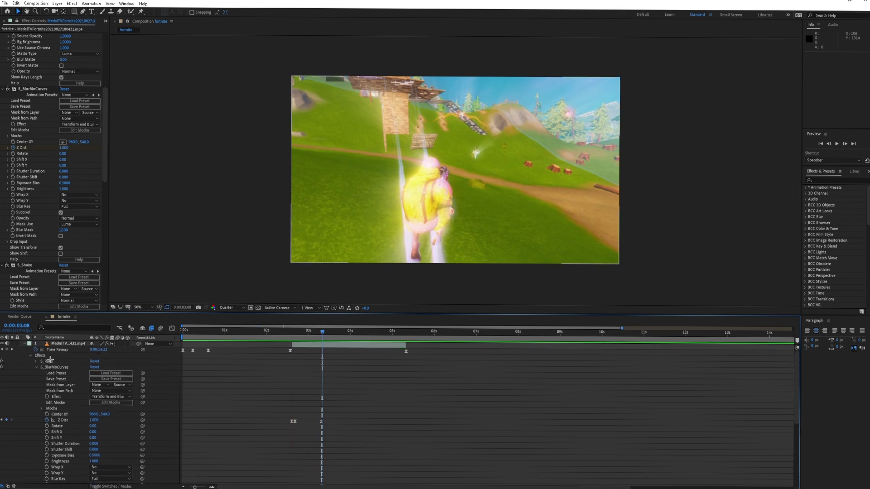
left_click(36, 367)
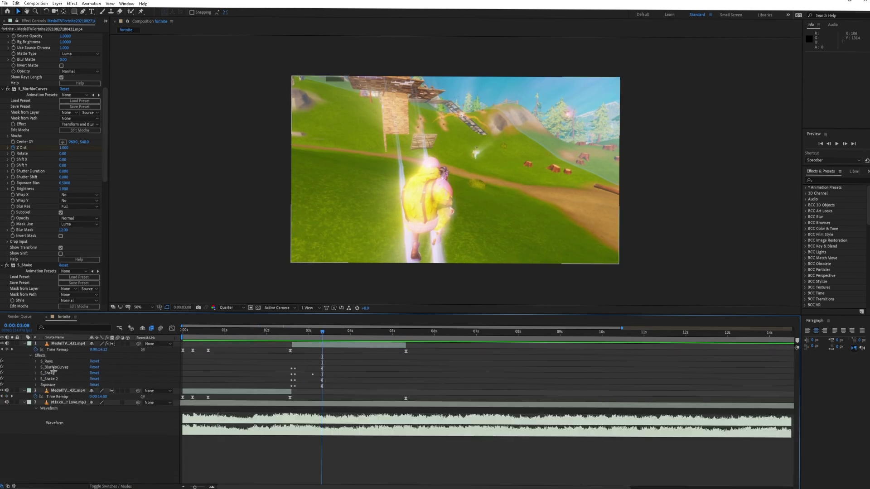
left_click(37, 373)
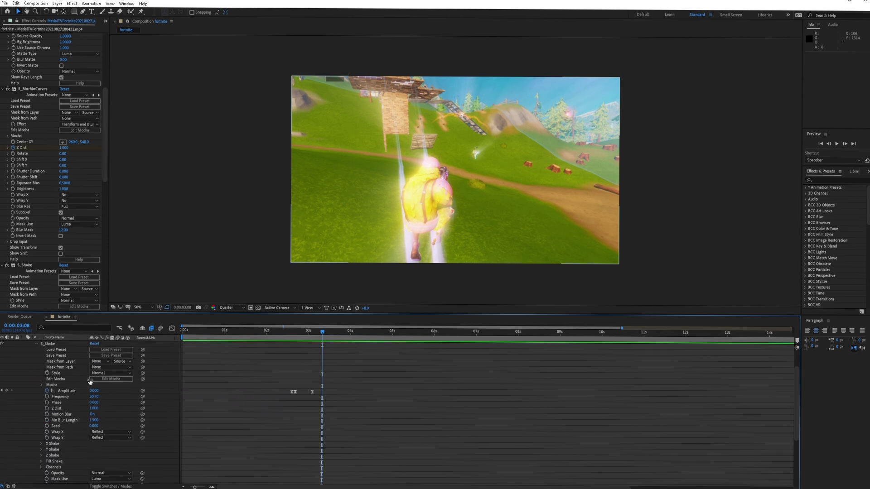
left_click_drag(300, 334, 292, 333)
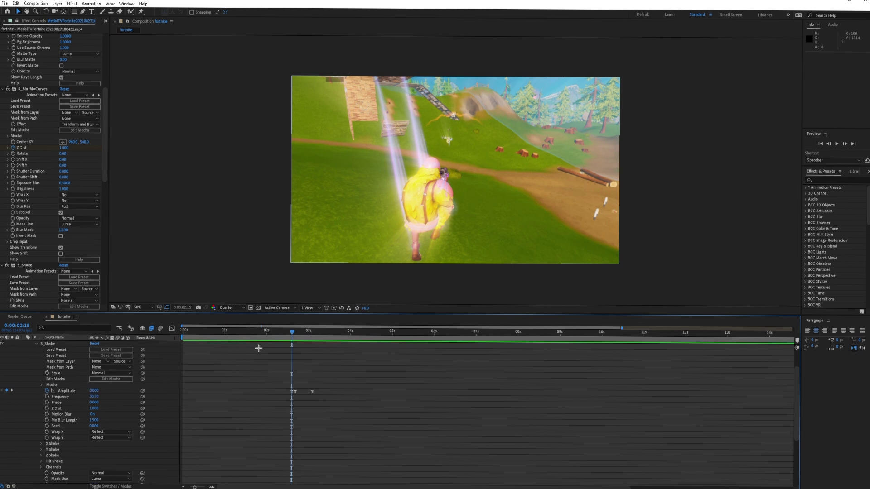
left_click_drag(294, 333, 295, 332)
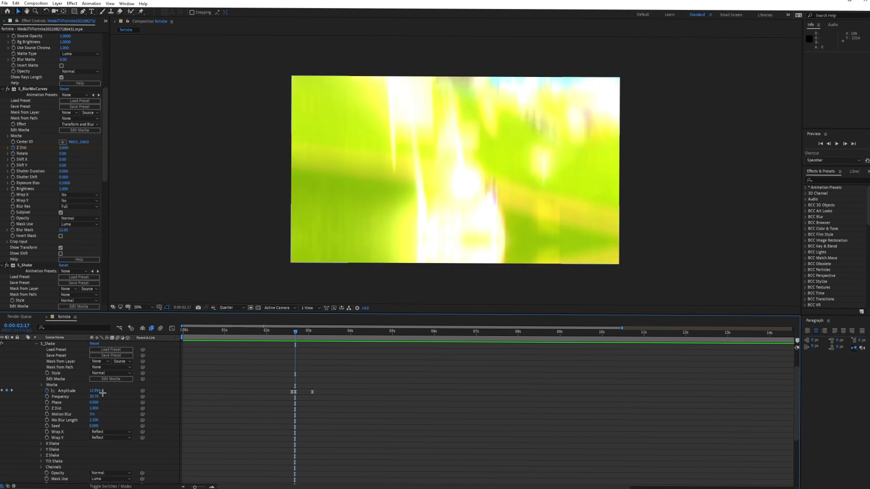
left_click_drag(295, 332, 295, 337)
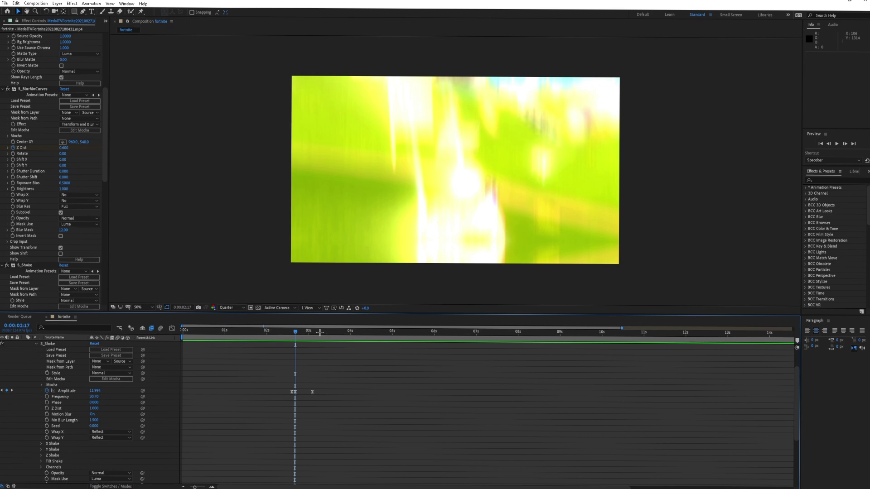
left_click_drag(296, 332, 312, 333)
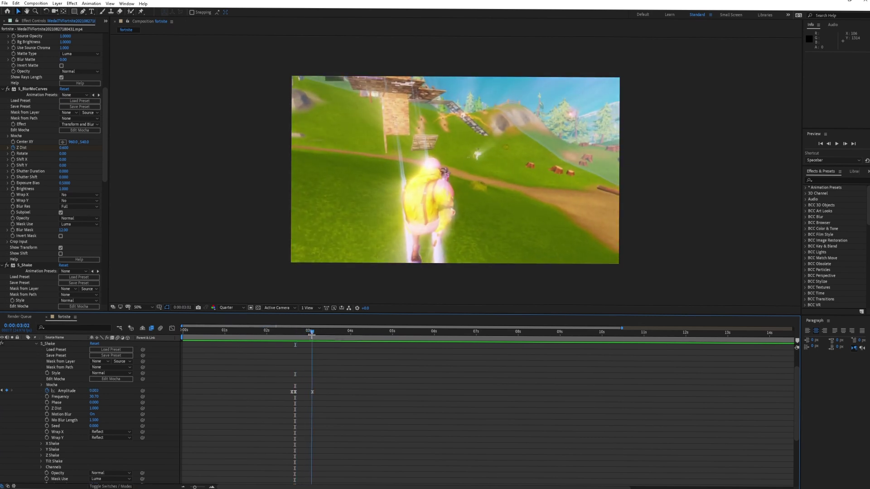
left_click_drag(312, 335, 253, 337)
key("k")
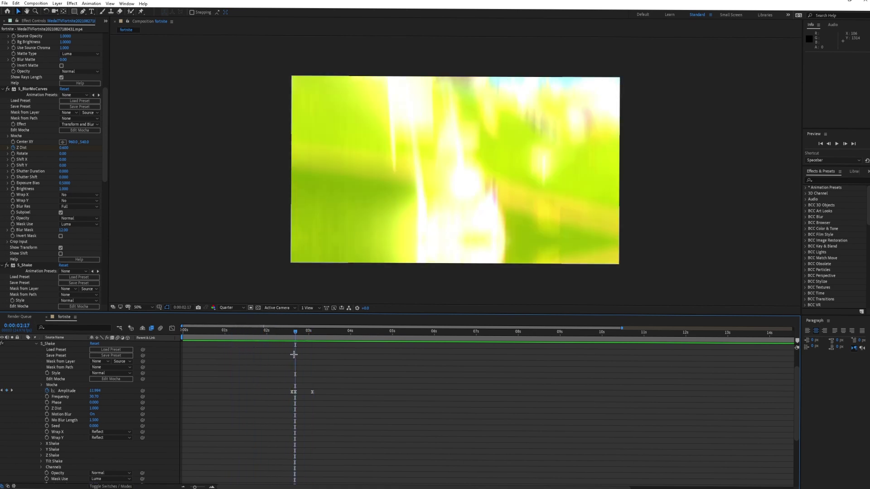
Step: Collapse S_Shake and expand Exposure's Master group to examine its Exposure keyframes at 0:00:02:15, 0:00:02:17 and 0:00:03:08
scroll(32, 372, "up", 3)
left_click(36, 373)
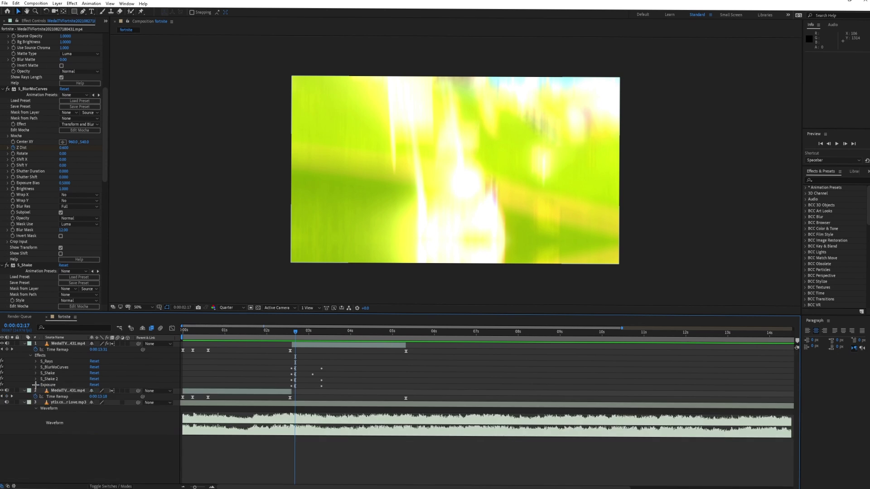
left_click(36, 384)
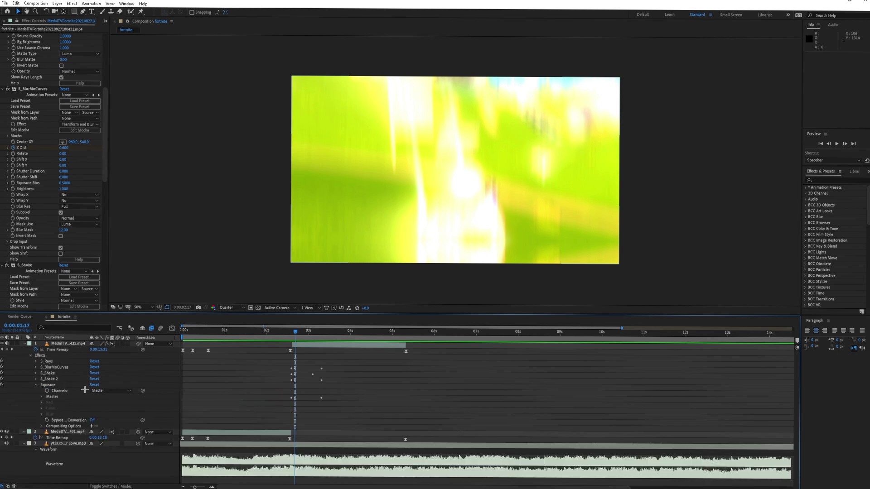
left_click(41, 396)
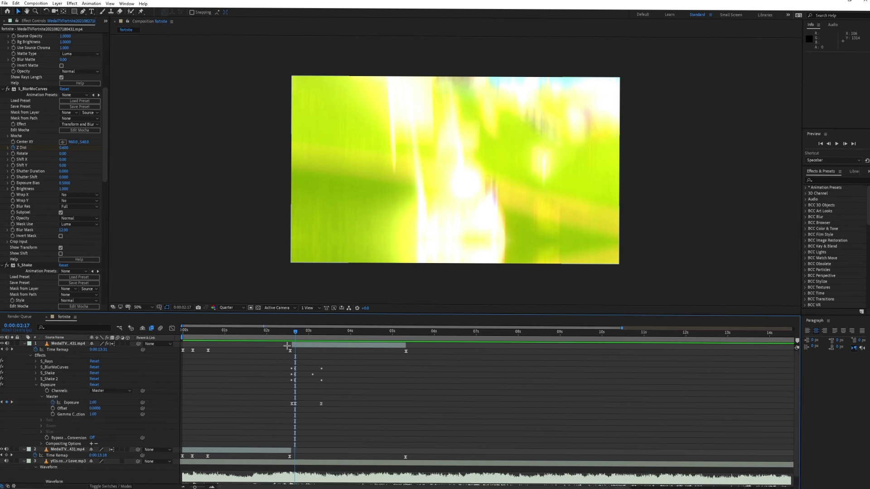
left_click(291, 332)
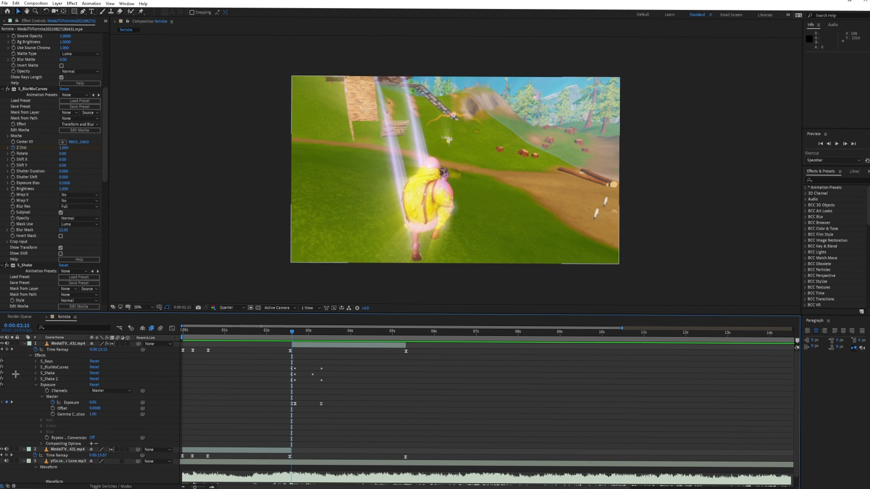
left_click_drag(294, 332, 296, 331)
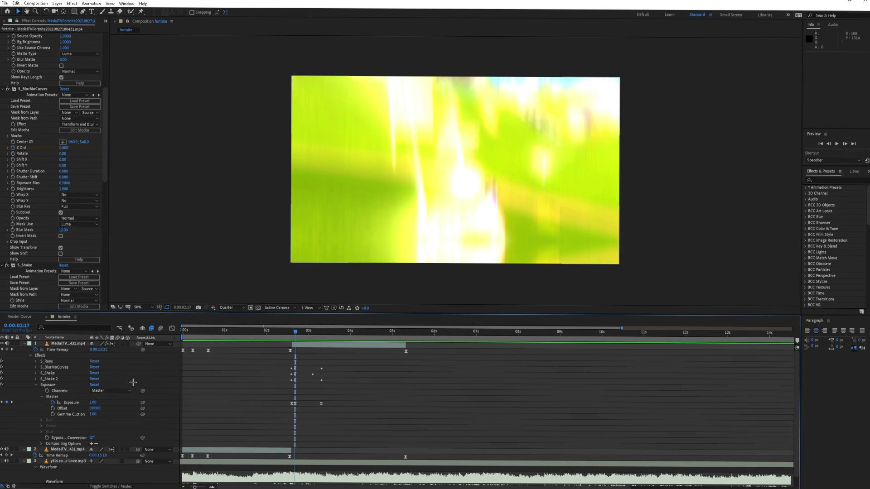
left_click_drag(295, 332, 323, 335)
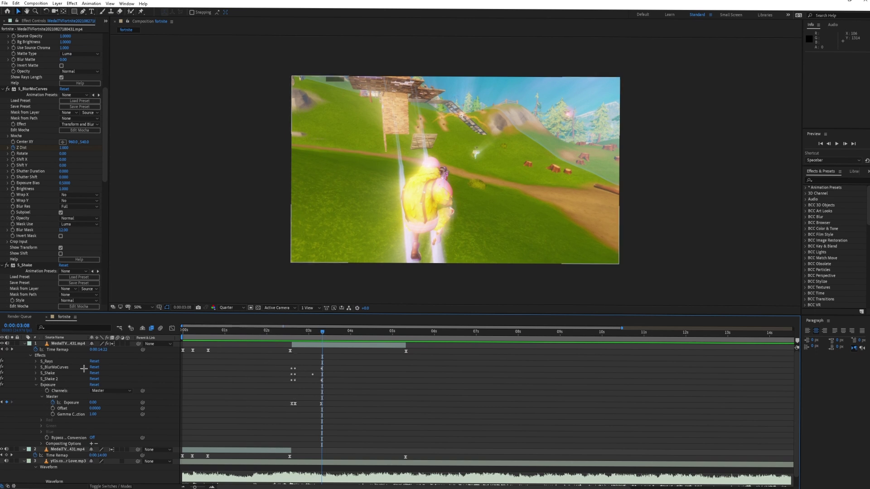
Step: Collapse the second clip part's effects and preview the impact by playing across the split from about 0:00:02:11
left_click(31, 355)
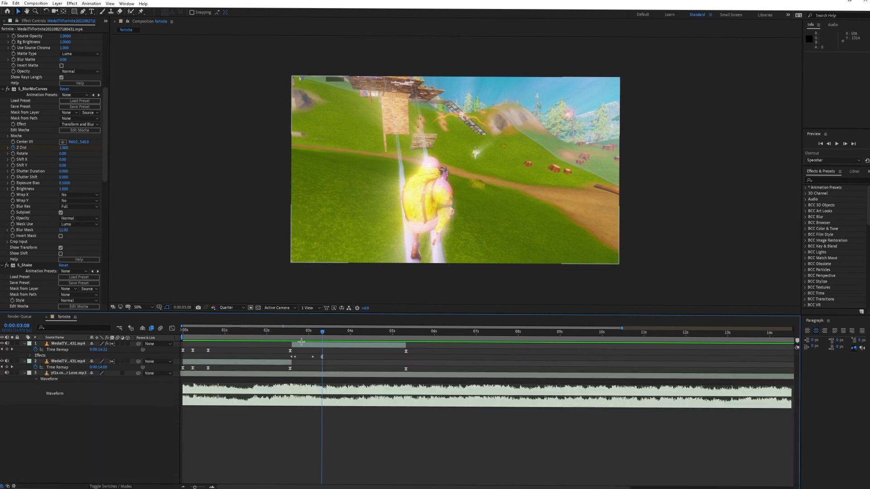
left_click(290, 331)
key("space")
left_click(284, 334)
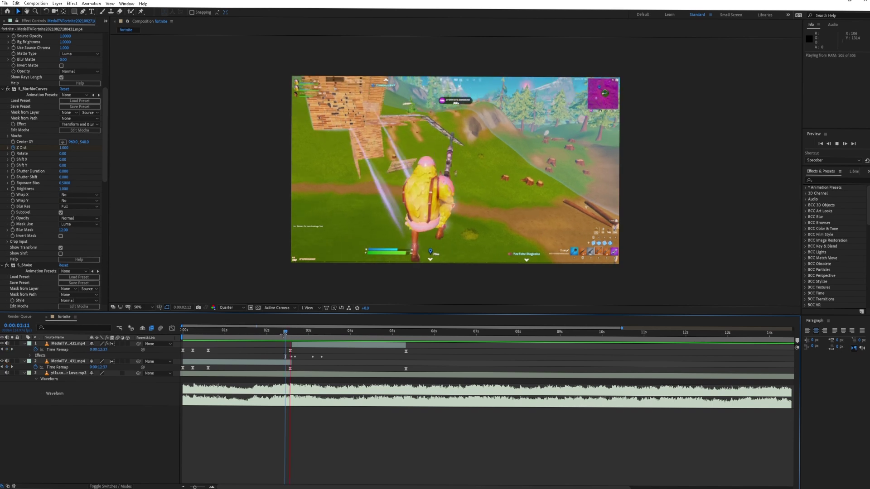
key("space")
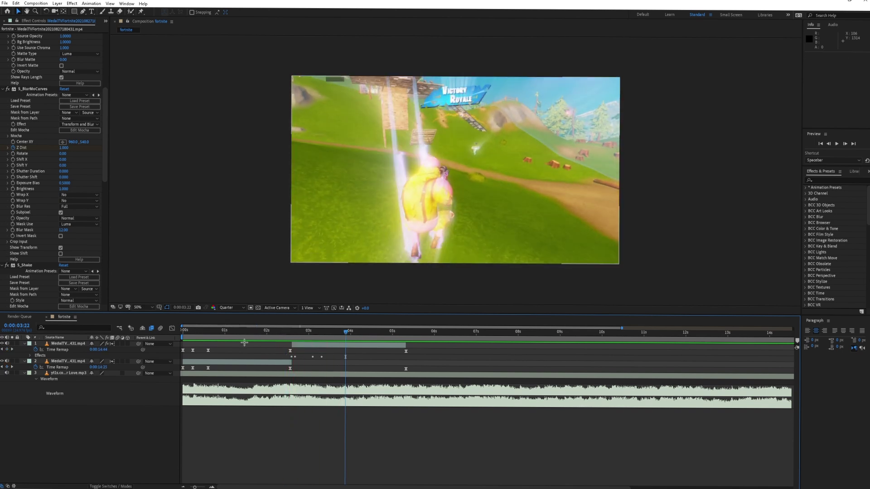
left_click(25, 343)
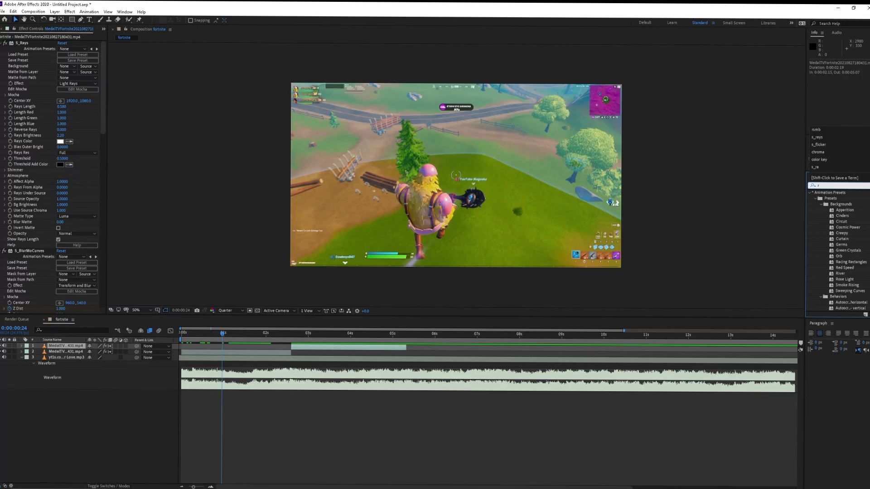
Step: Search the effects library for rsmb, then clear the search
left_click(725, 194)
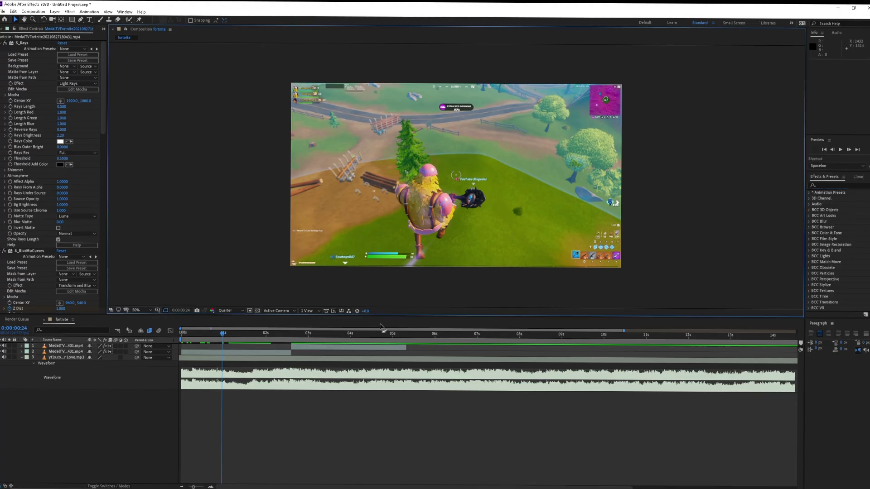
left_click(833, 186)
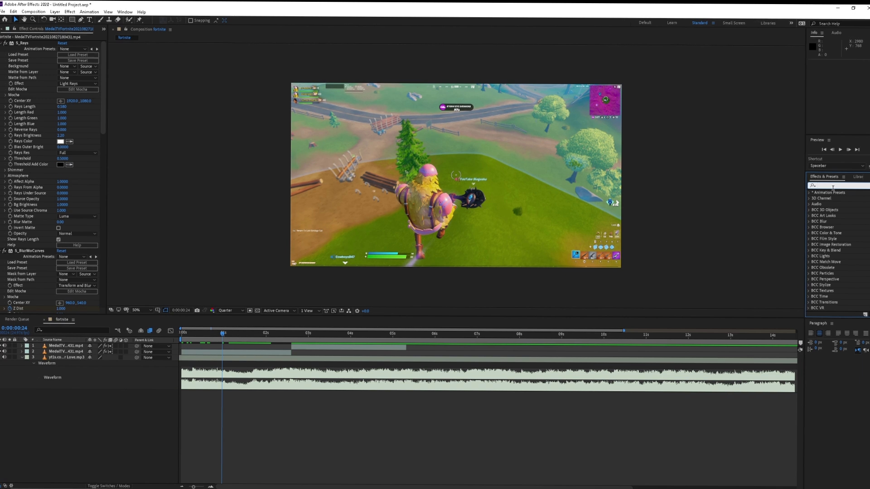
type("rs")
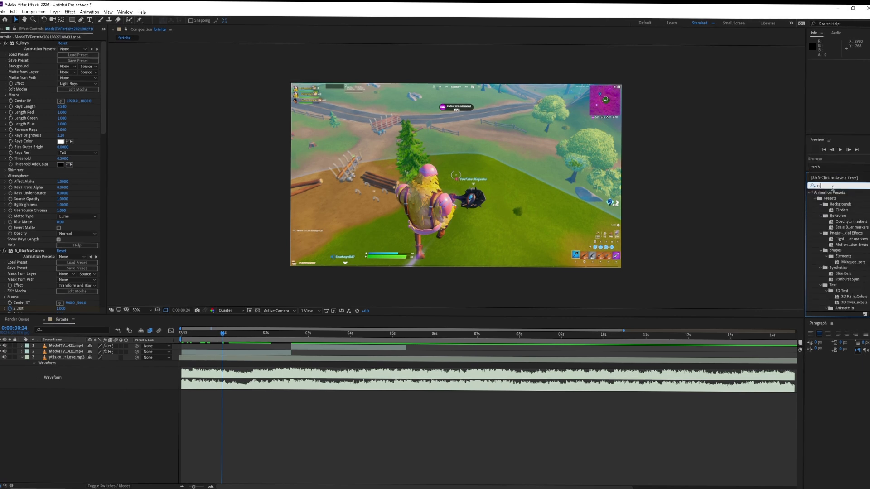
type("mb")
key("BackSpace")
key("BackSpace")
key("BackSpace")
key("BackSpace")
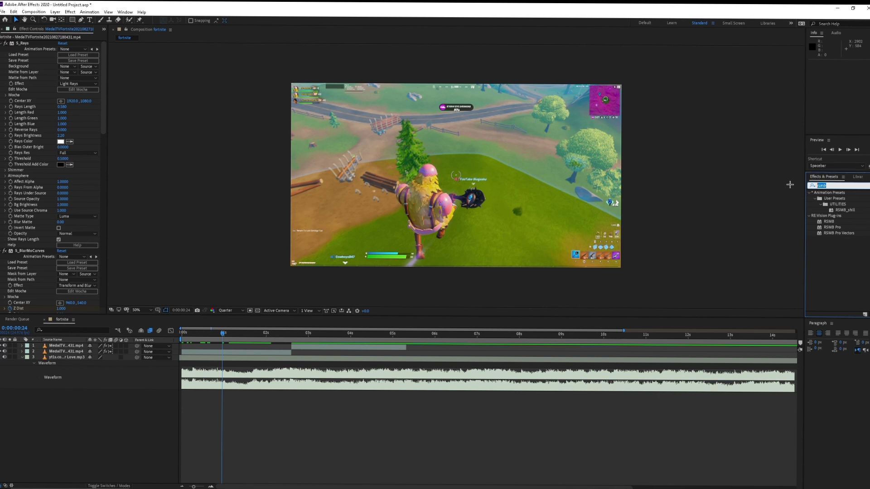
left_click(243, 128)
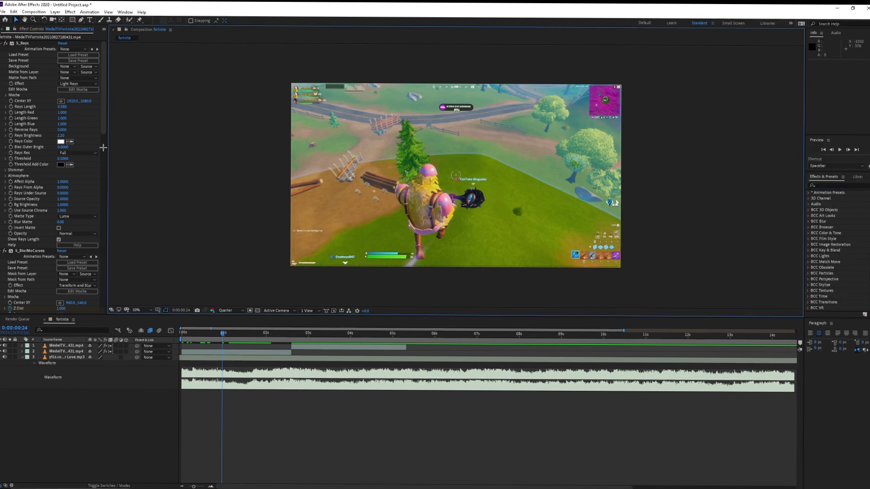
Step: Select the first clip part and examine the settings of its RSMB and Sharpen effects
left_click(249, 352)
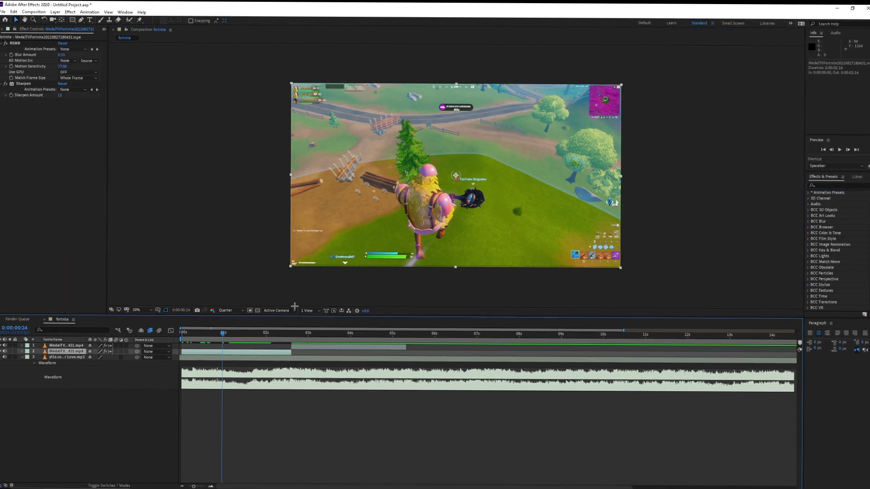
left_click(26, 48)
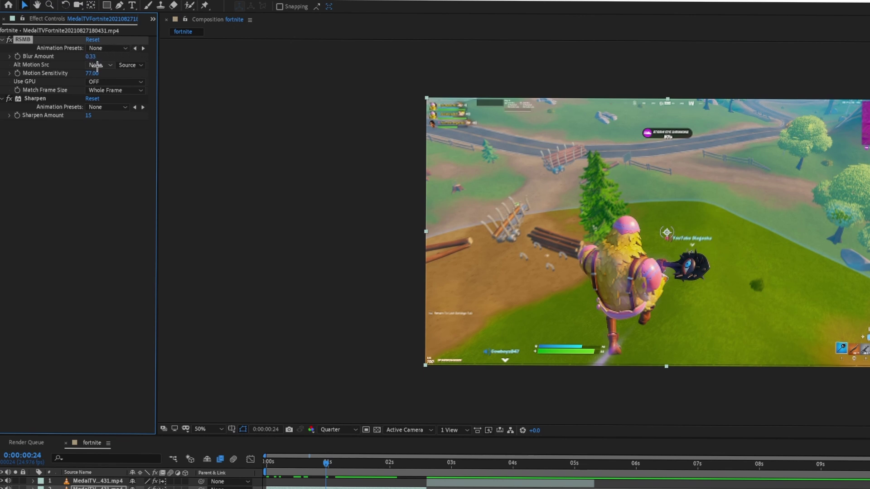
left_click(125, 64)
left_click(133, 75)
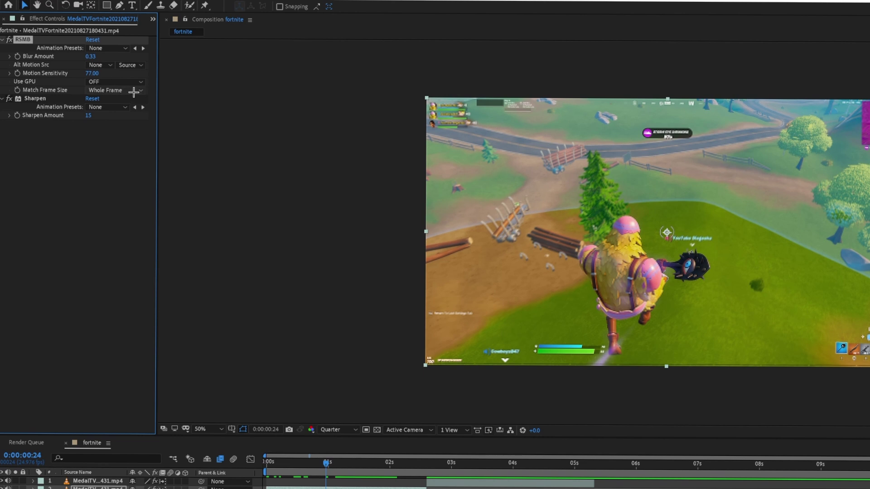
left_click(70, 152)
left_click(47, 98)
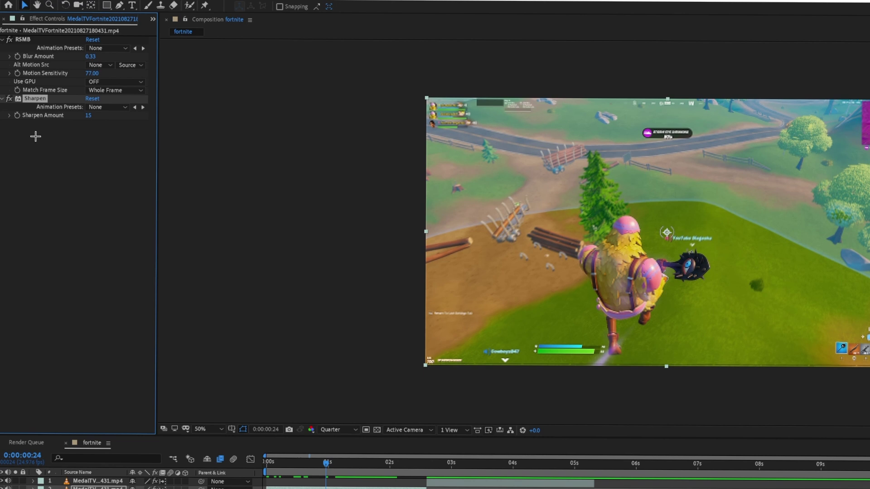
left_click(94, 162)
left_click(35, 42)
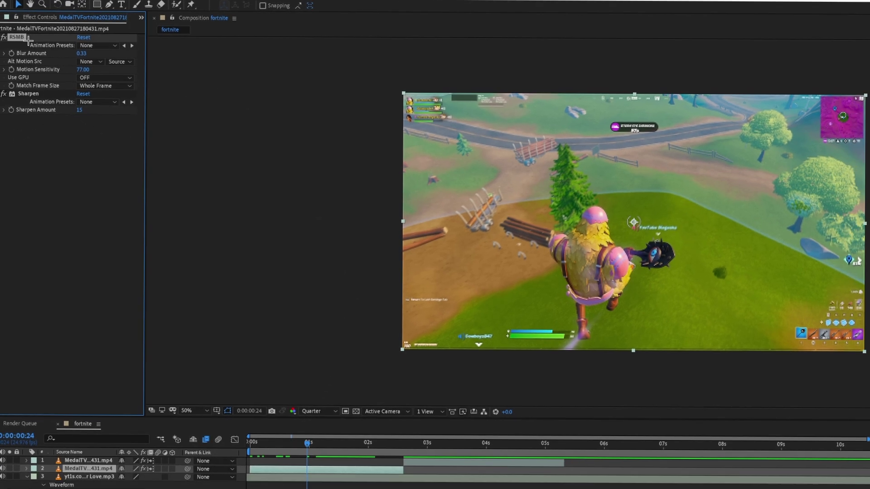
Step: Copy the RSMB and Sharpen effects from the first clip part and paste them onto the second clip part
left_click(36, 94)
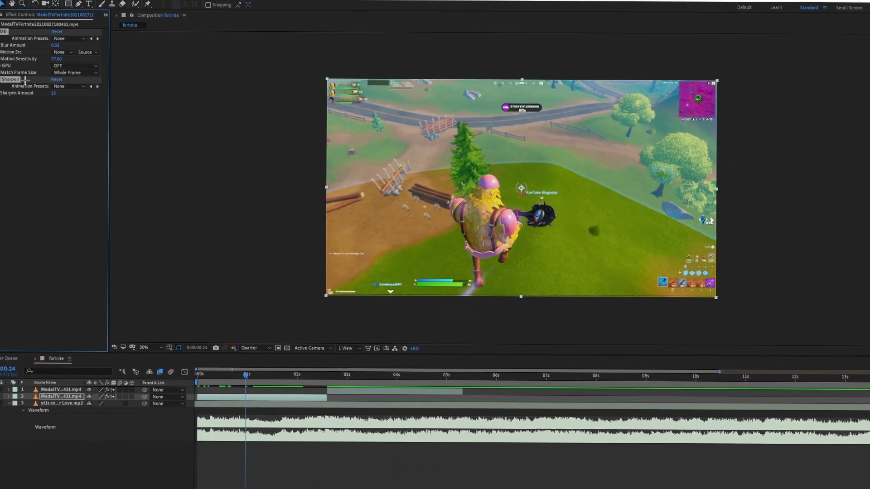
left_click(353, 391)
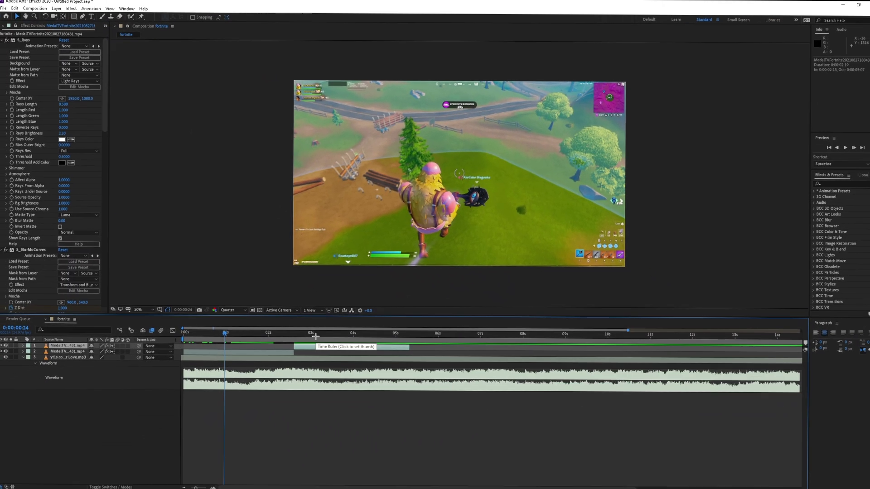
scroll(81, 267, "down", 10)
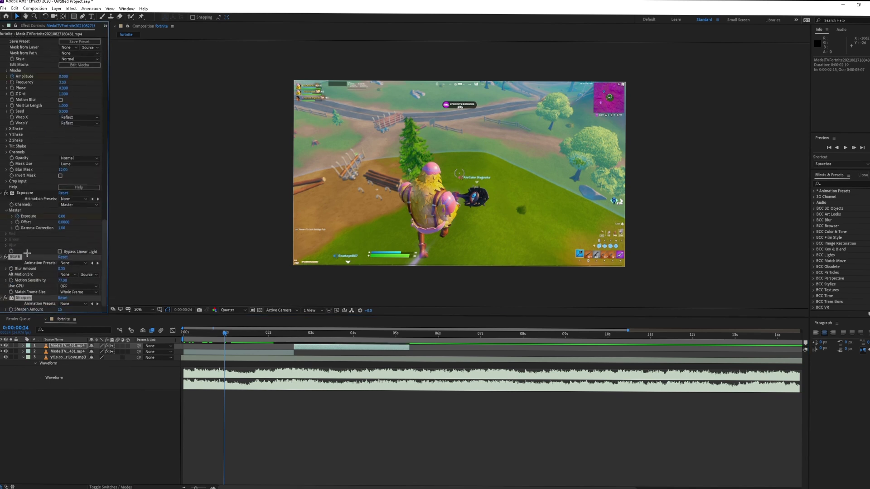
Step: Preview the motion blur by playing the edit from 0:00:00:00
left_click_drag(224, 333, 154, 330)
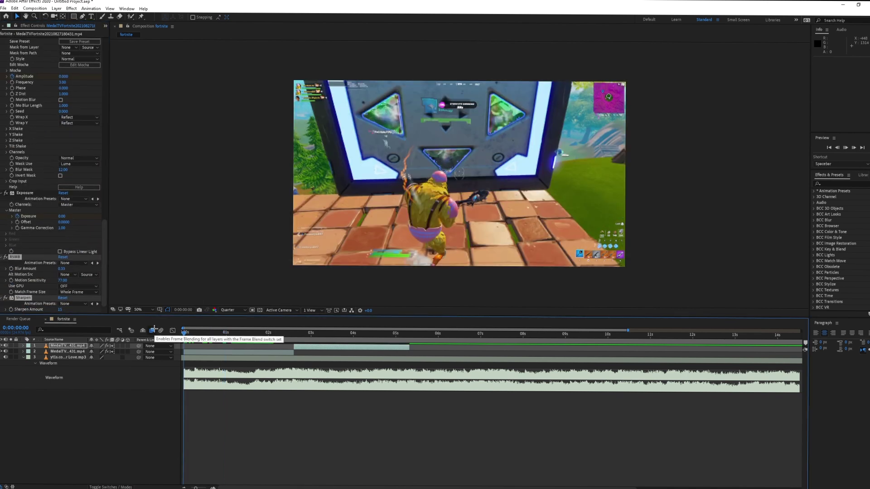
key("space")
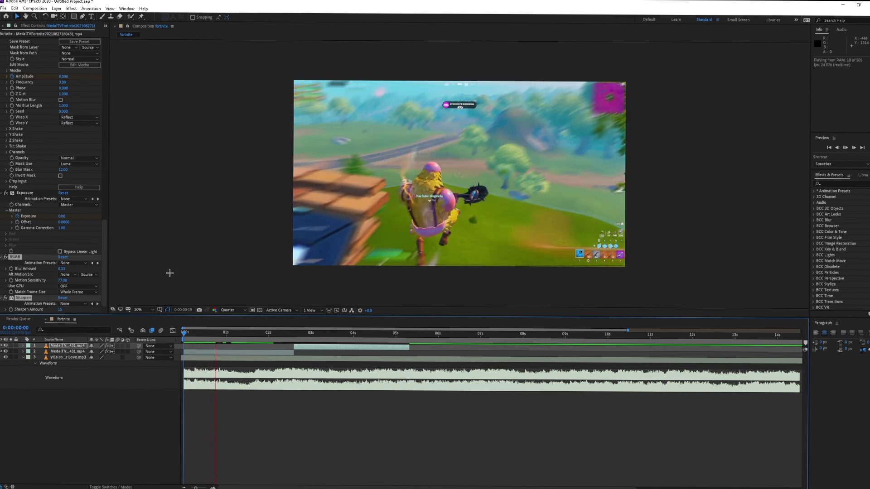
key("space")
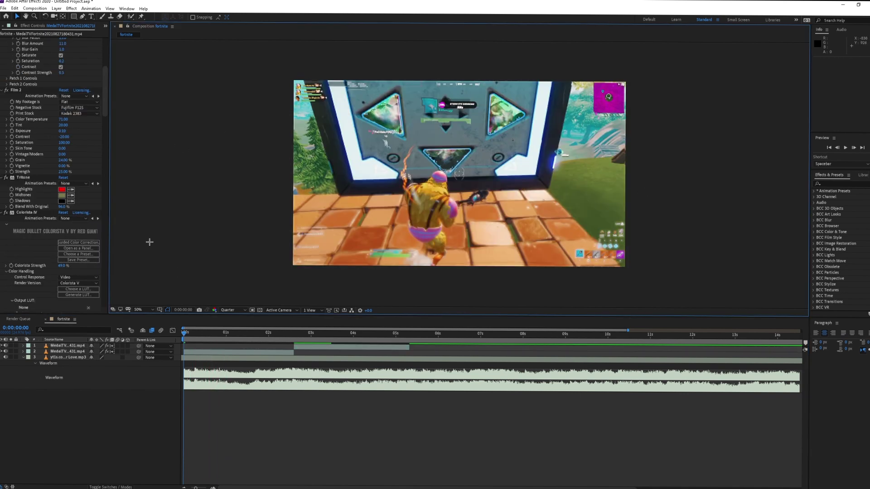
Step: Examine the first clip part's Film 2, Tritone and Colorista IV colour settings, checking the look at 0:00:01:16 and 0:00:00:12
left_click_drag(188, 331, 254, 336)
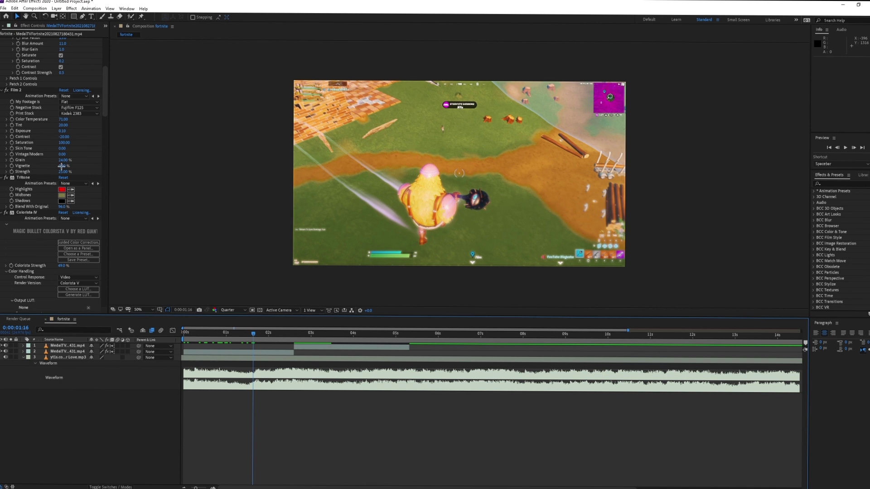
left_click_drag(105, 93, 82, 136)
left_click(239, 352)
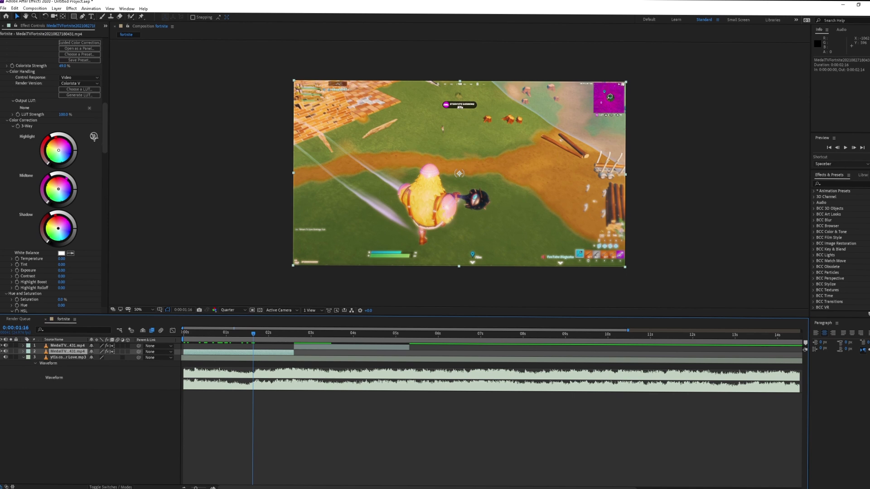
scroll(97, 113, "up", 3)
scroll(93, 109, "up", 1)
left_click_drag(256, 336, 205, 331)
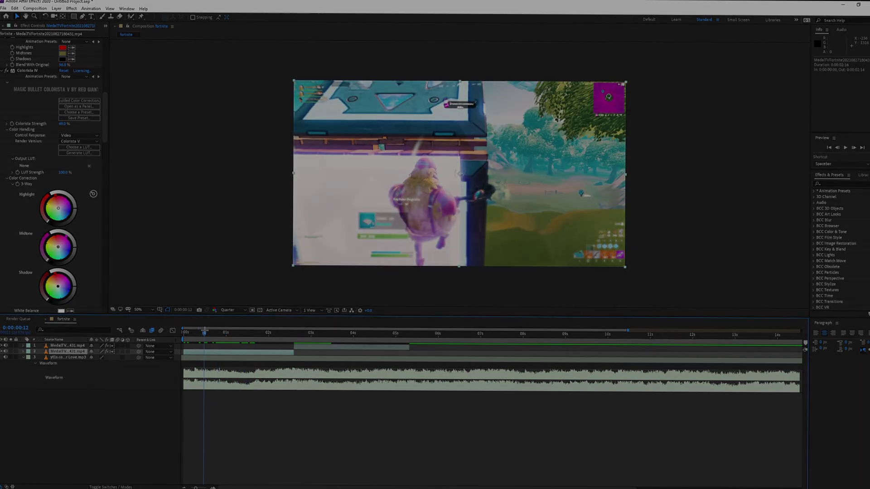